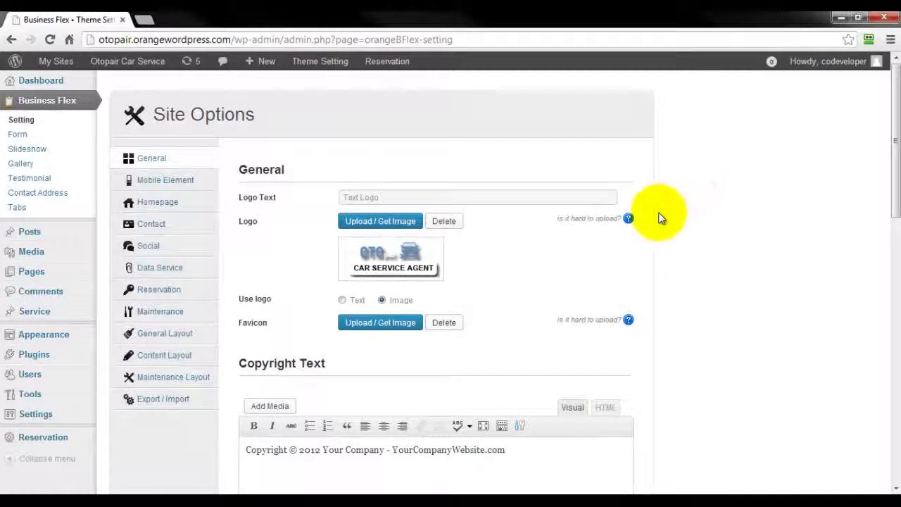
# Step: Review the General site options, from the logo and favicon through copyright text, newsletter, analytic code and CSS/JS compression
pyautogui.moveTo(824, 292)
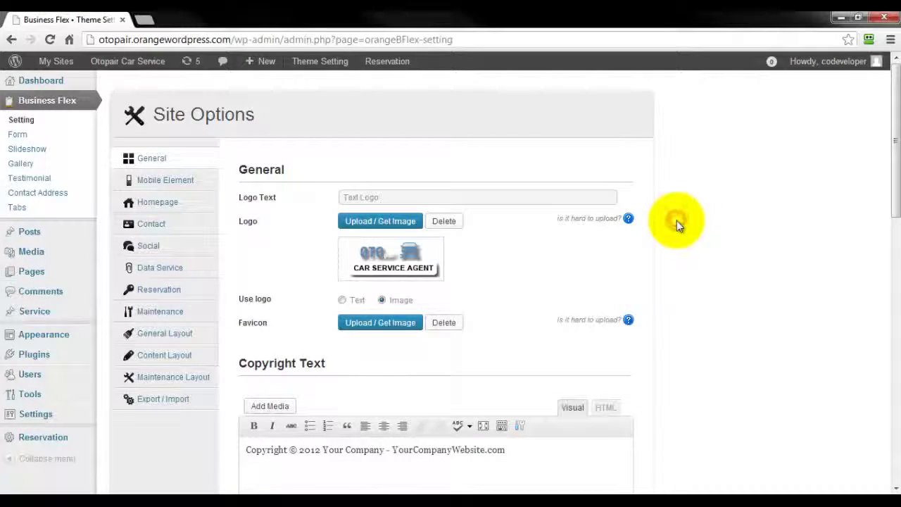
pyautogui.scroll(-1, 676, 221)
pyautogui.moveTo(630, 254)
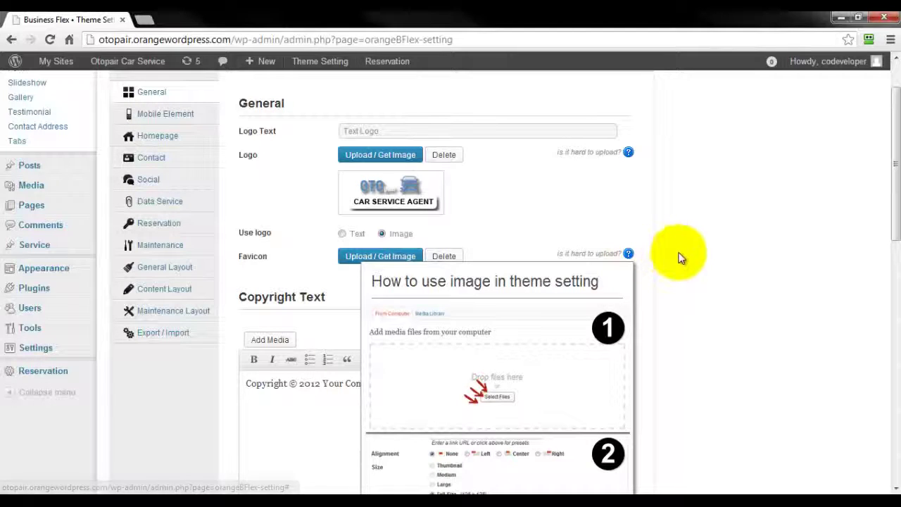
pyautogui.scroll(-1, 679, 257)
pyautogui.scroll(-1, 678, 258)
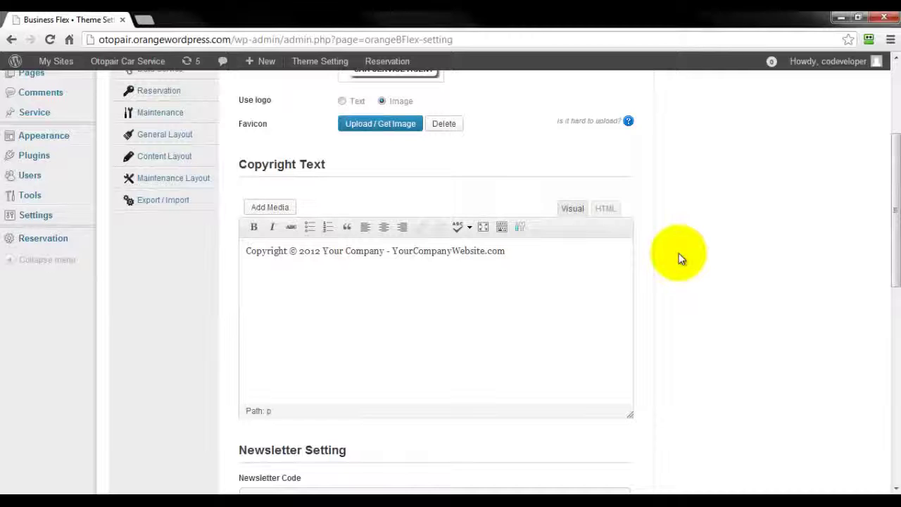
pyautogui.scroll(-3, 679, 258)
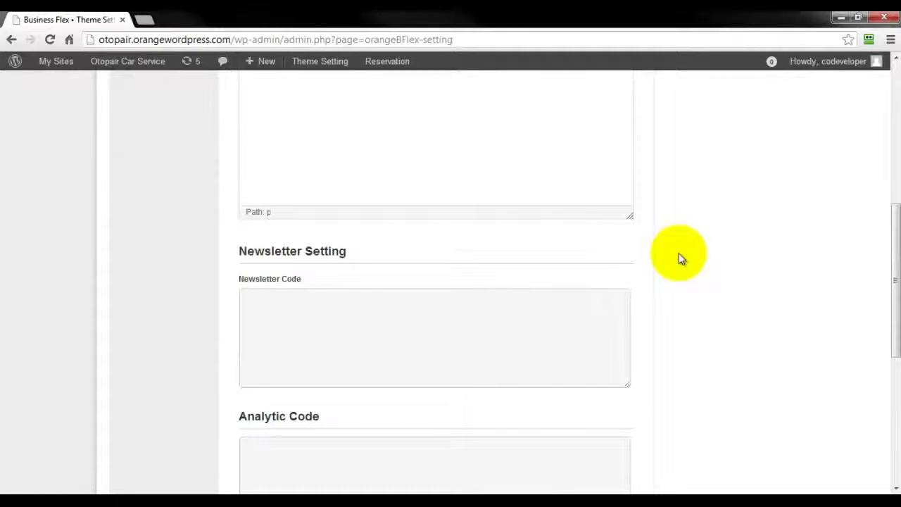
pyautogui.scroll(-3, 680, 259)
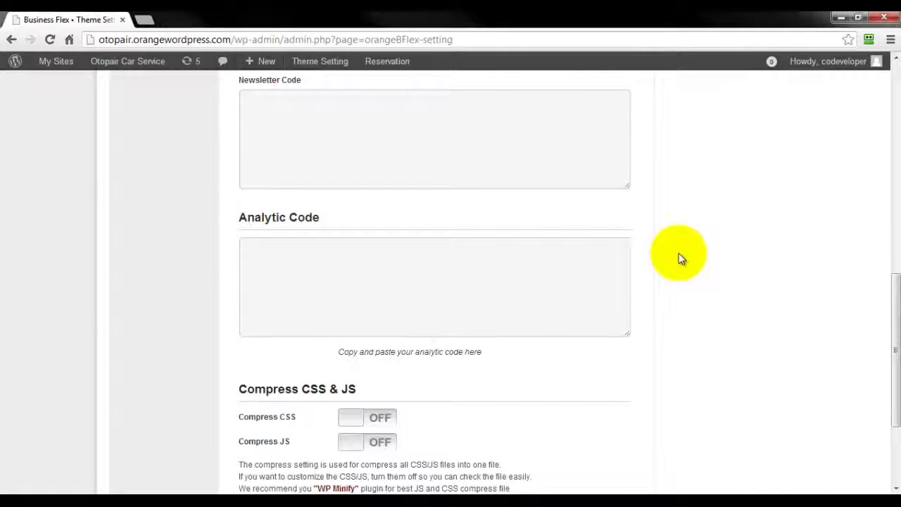
pyautogui.scroll(-1, 679, 258)
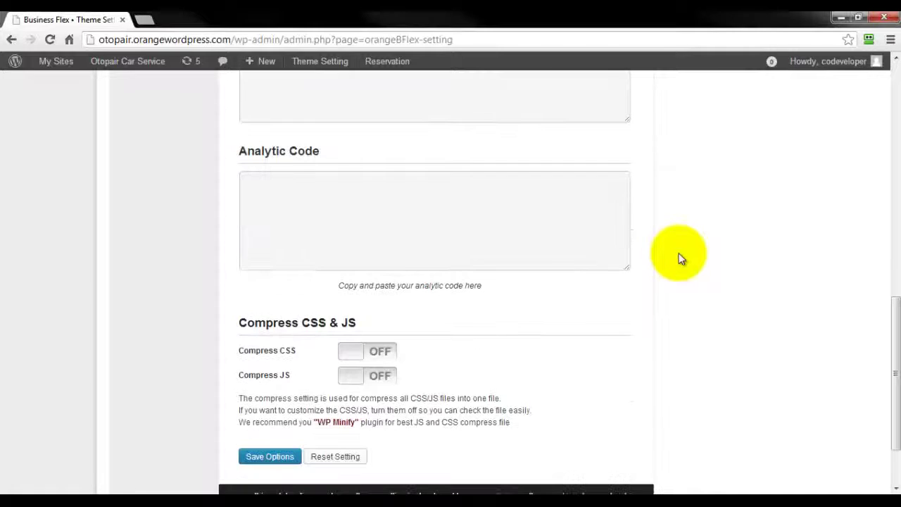
pyautogui.scroll(-1, 678, 258)
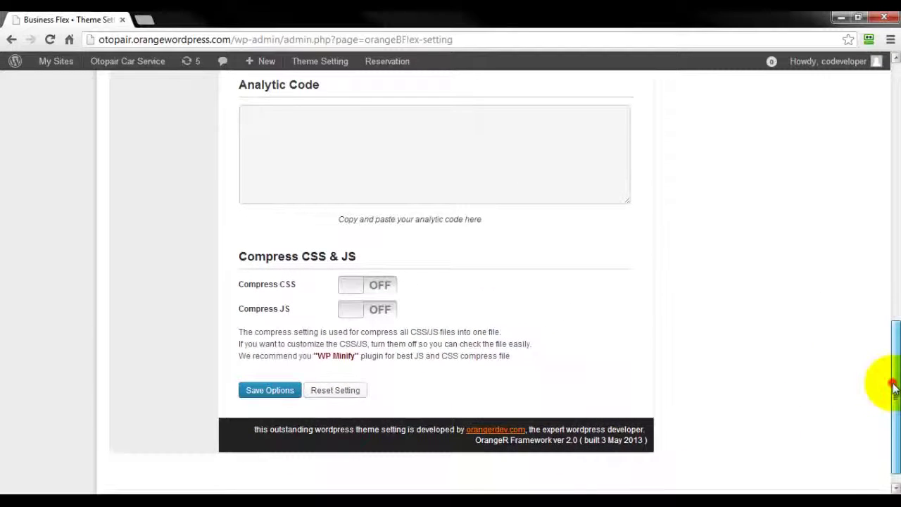
# Step: Open the Mobile Element settings to examine which elements are shown on mobile
pyautogui.moveTo(884, 382); pyautogui.dragTo(865, 125)
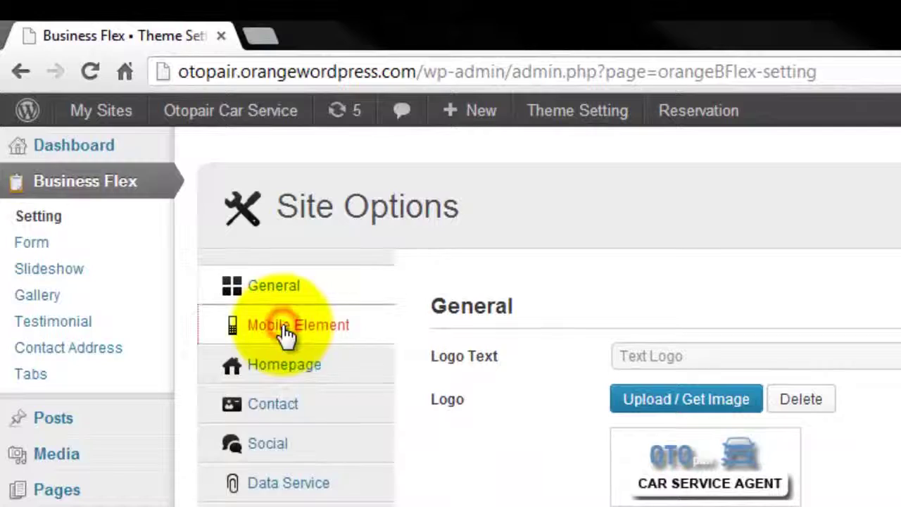
pyautogui.click(287, 332)
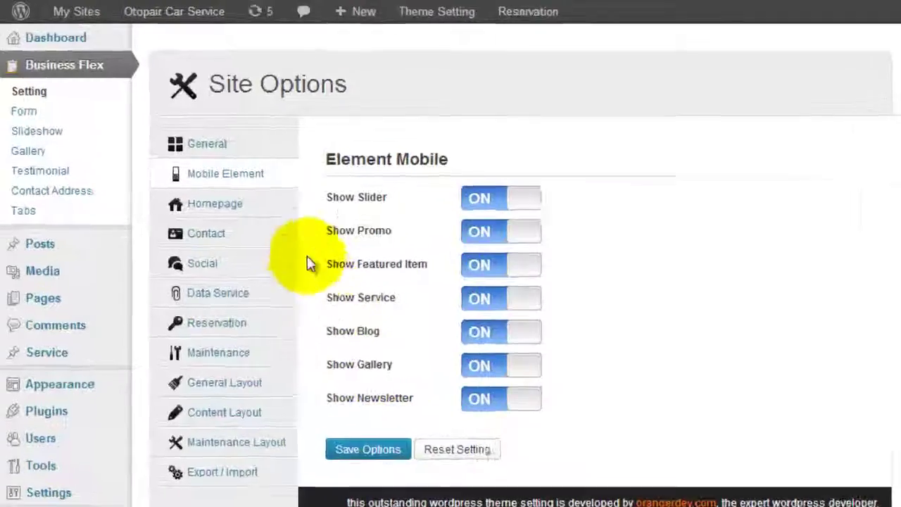
# Step: Open the Homepage settings and review the Contact, Slider, Promo, Featured, Lists and Gallery sections
pyautogui.click(270, 213)
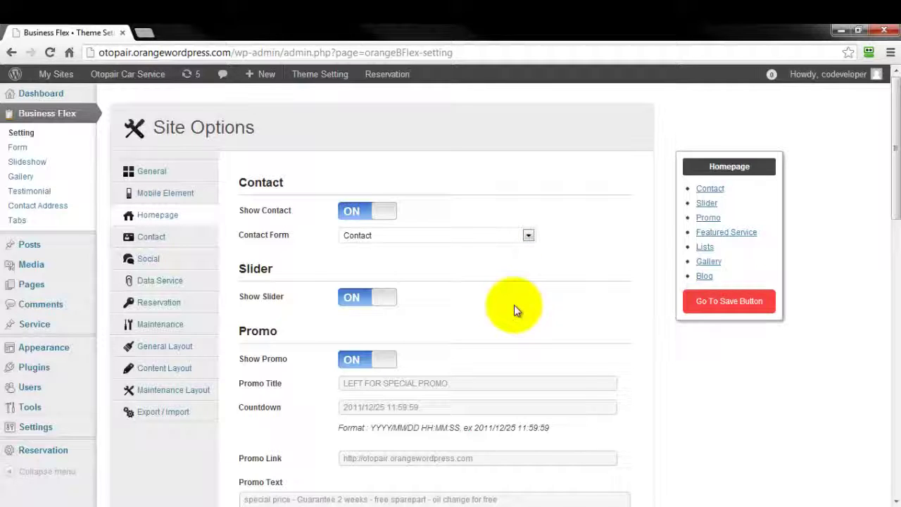
pyautogui.scroll(-1, 521, 299)
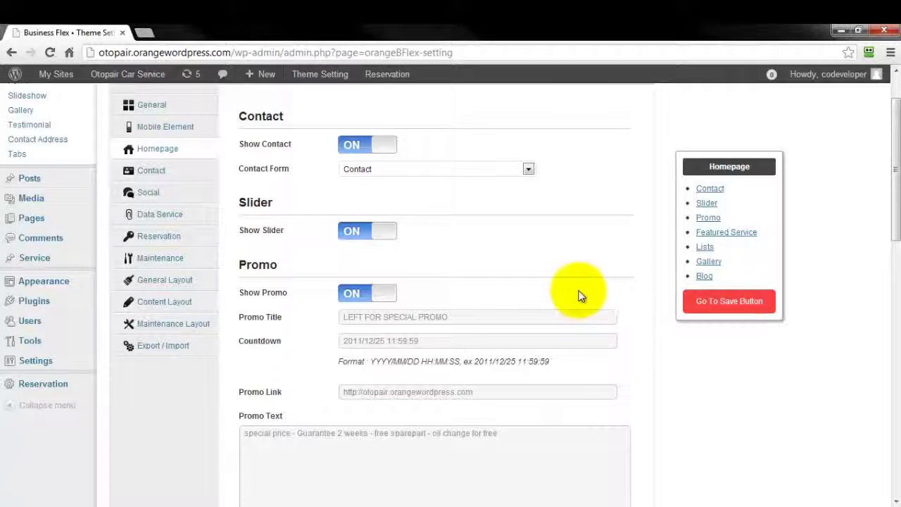
pyautogui.scroll(-1, 602, 297)
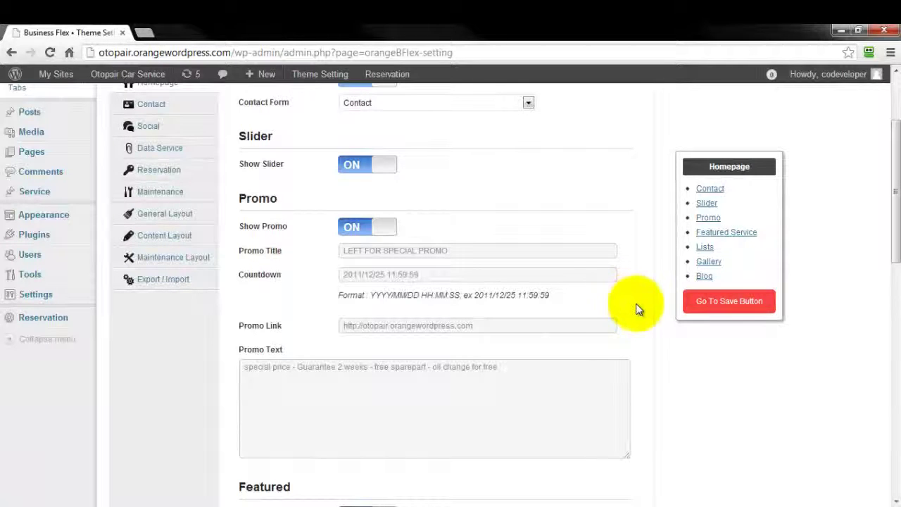
pyautogui.scroll(-1, 636, 303)
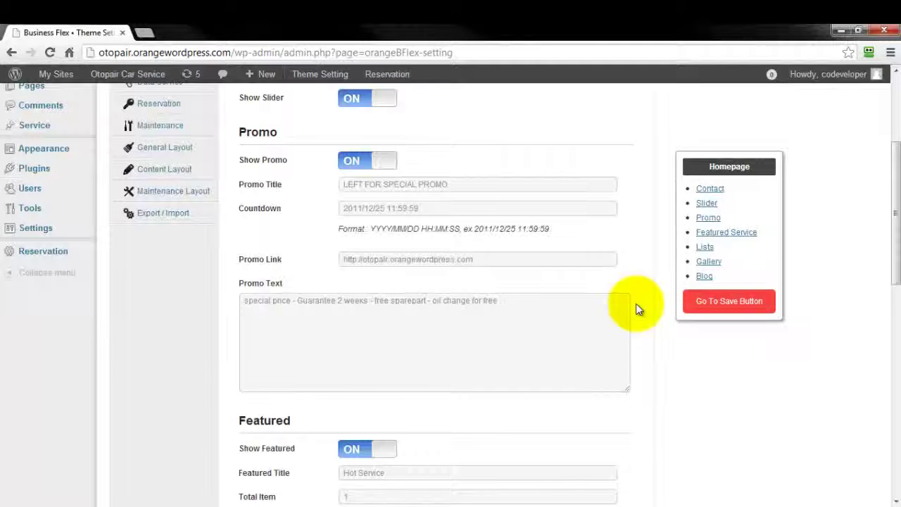
pyautogui.scroll(-3, 639, 308)
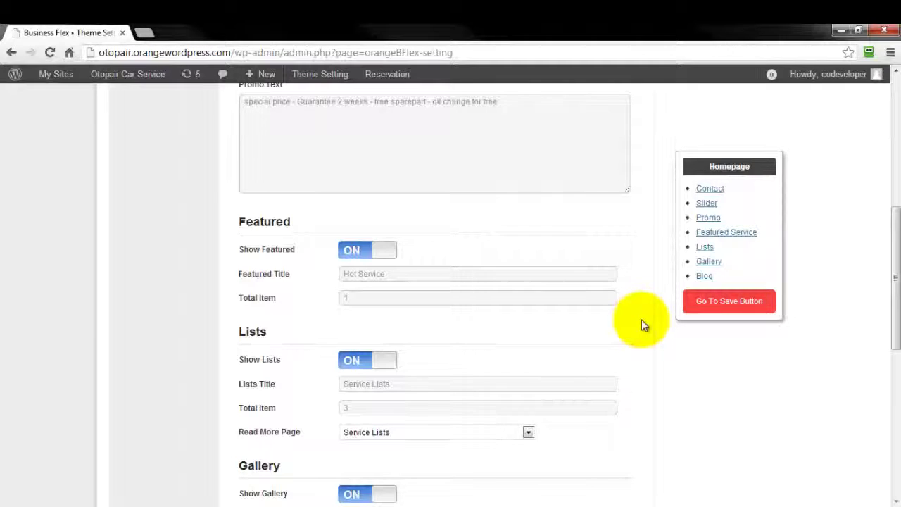
pyautogui.scroll(-1, 641, 319)
pyautogui.scroll(-1, 641, 320)
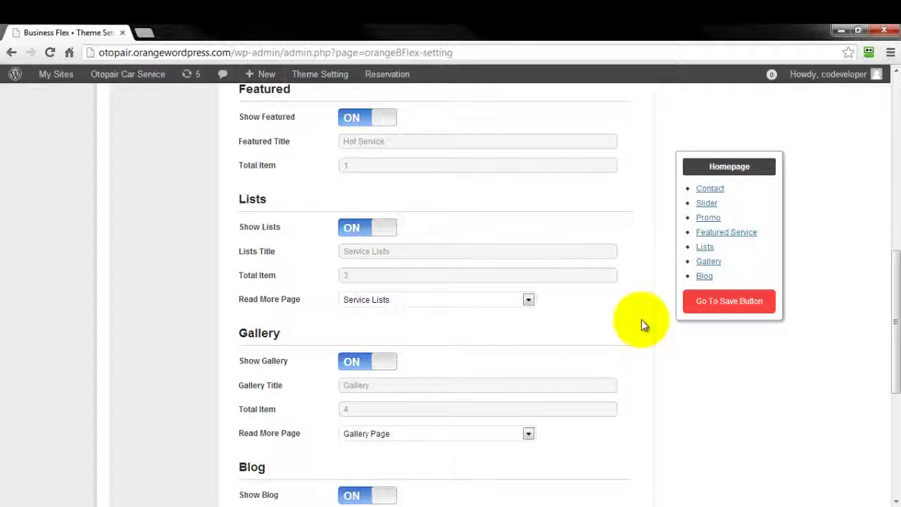
pyautogui.scroll(-2, 641, 325)
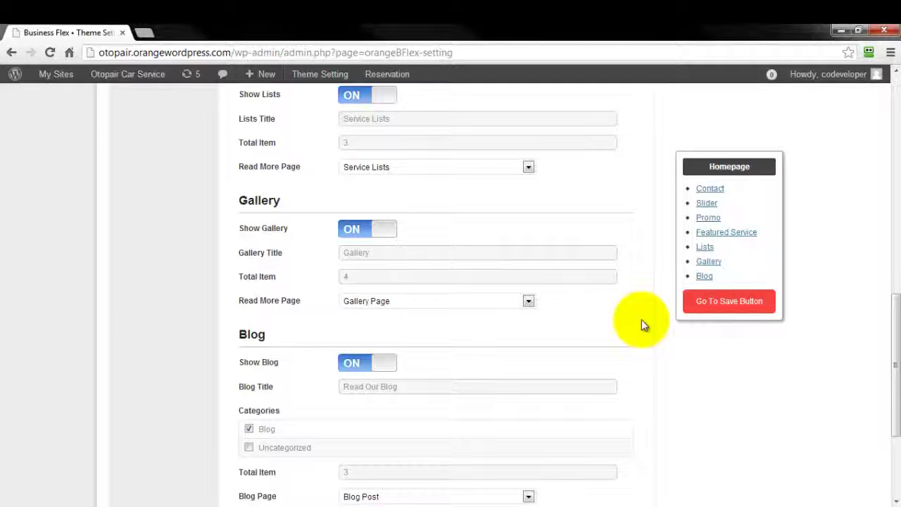
# Step: Check the pages available for the Gallery section's Read More Page and the Blog section's Blog Page without changing them
pyautogui.click(527, 303)
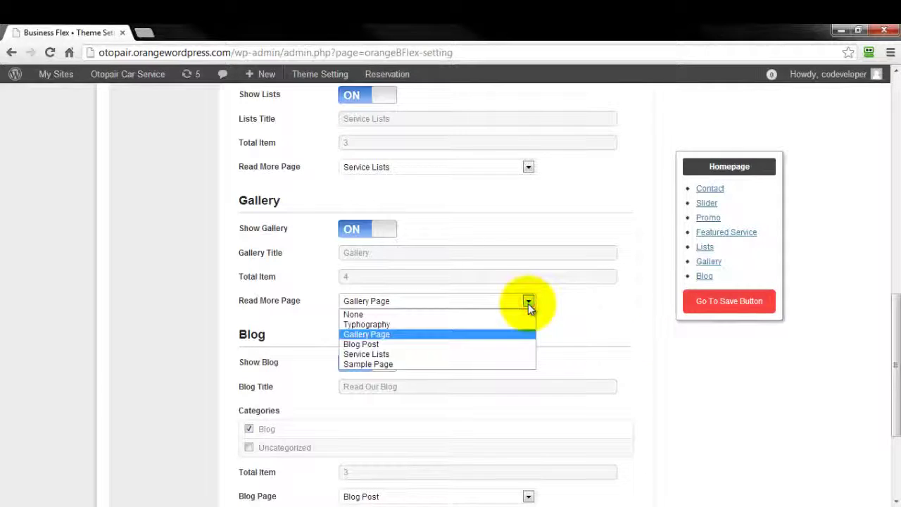
pyautogui.click(527, 303)
pyautogui.scroll(-1, 563, 310)
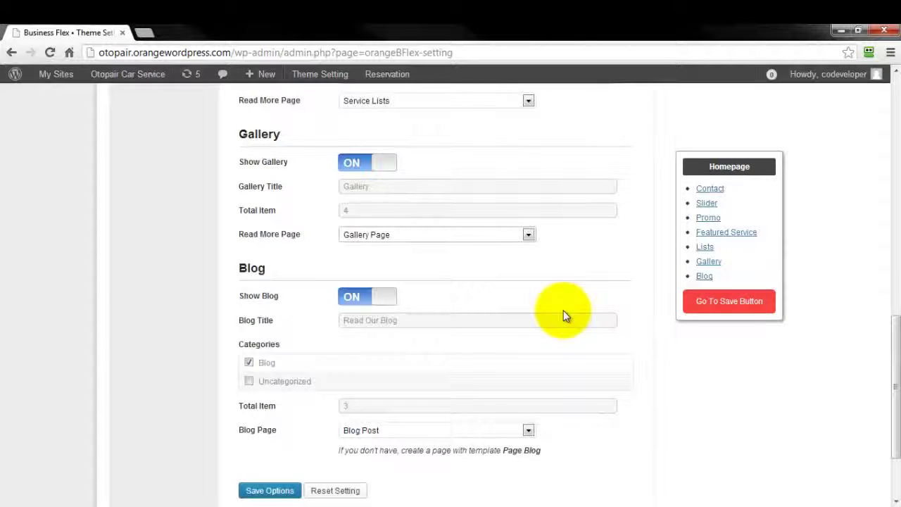
pyautogui.click(527, 431)
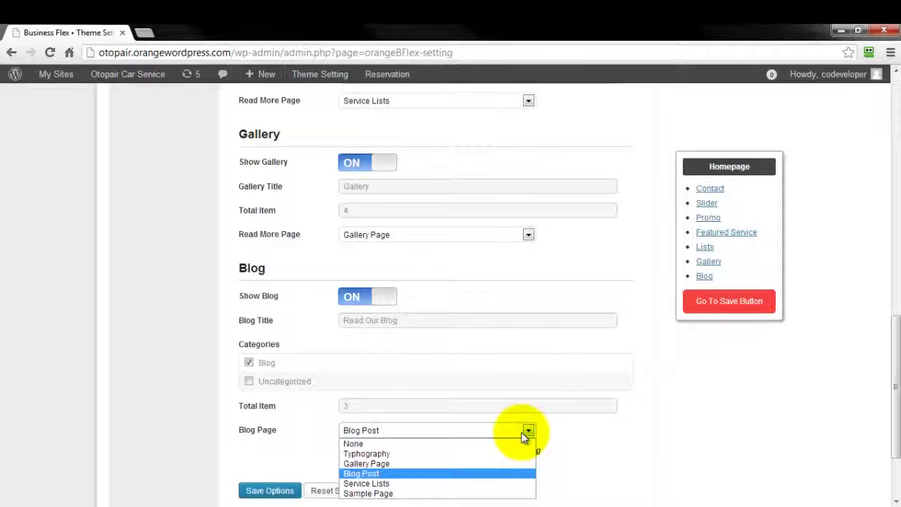
pyautogui.click(575, 433)
pyautogui.scroll(-2, 576, 432)
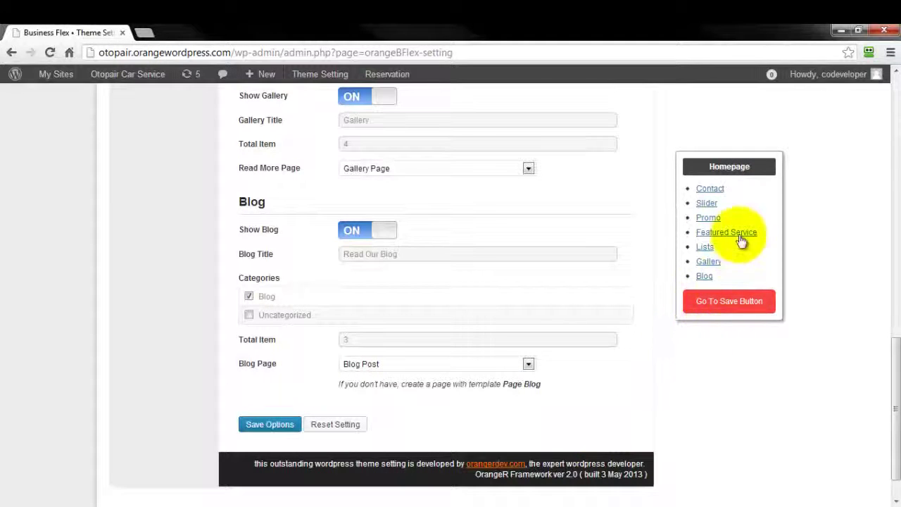
# Step: Jump through each Homepage section in order, from Contact to Blog, and on to the save button using the section shortcuts
pyautogui.click(712, 190)
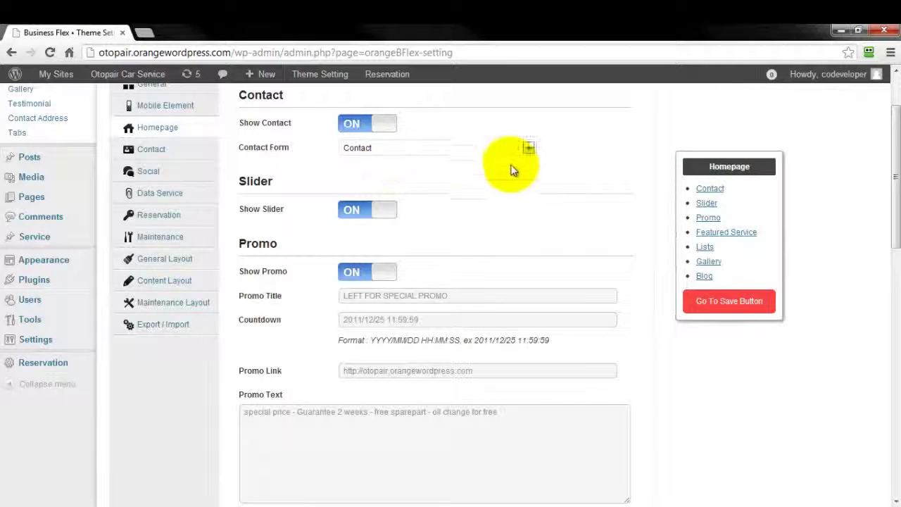
pyautogui.click(707, 204)
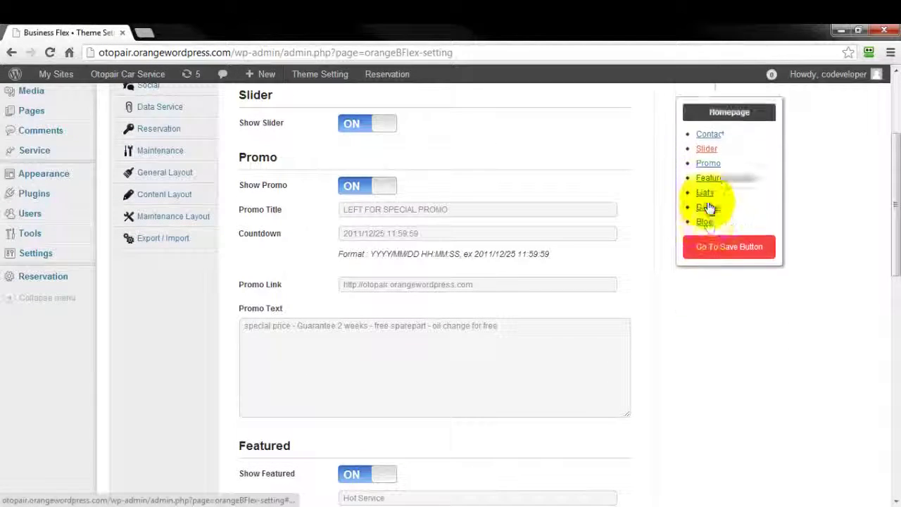
pyautogui.click(709, 219)
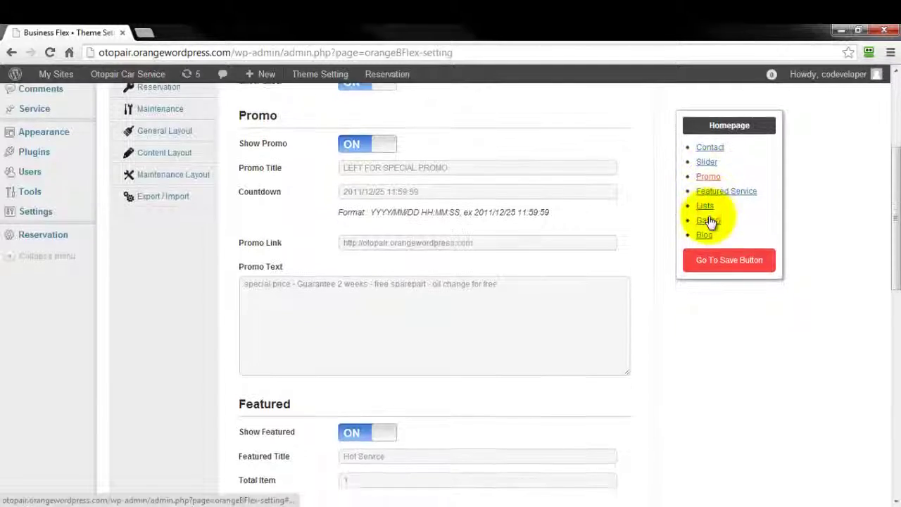
pyautogui.click(718, 233)
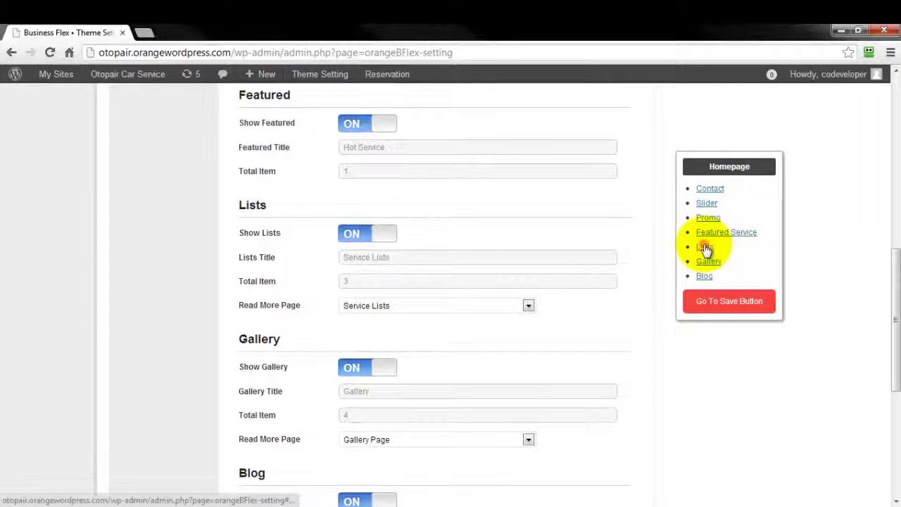
pyautogui.click(704, 247)
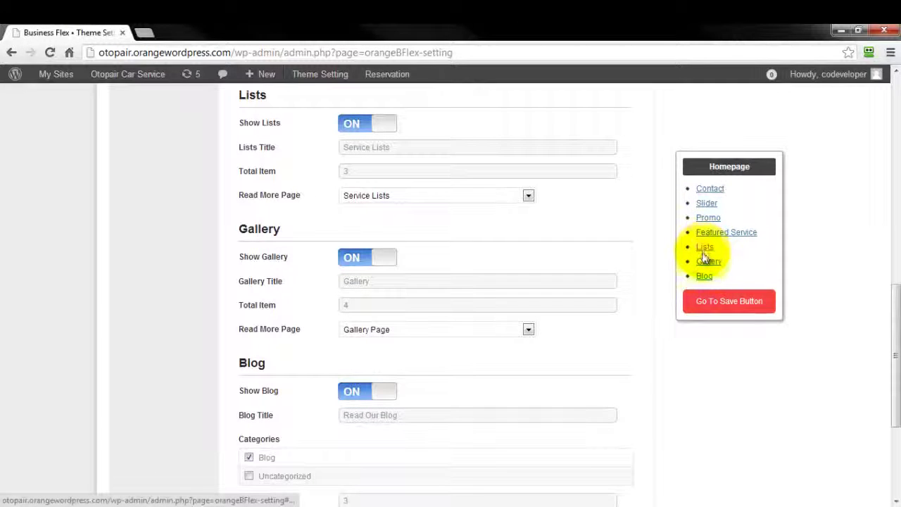
pyautogui.click(703, 259)
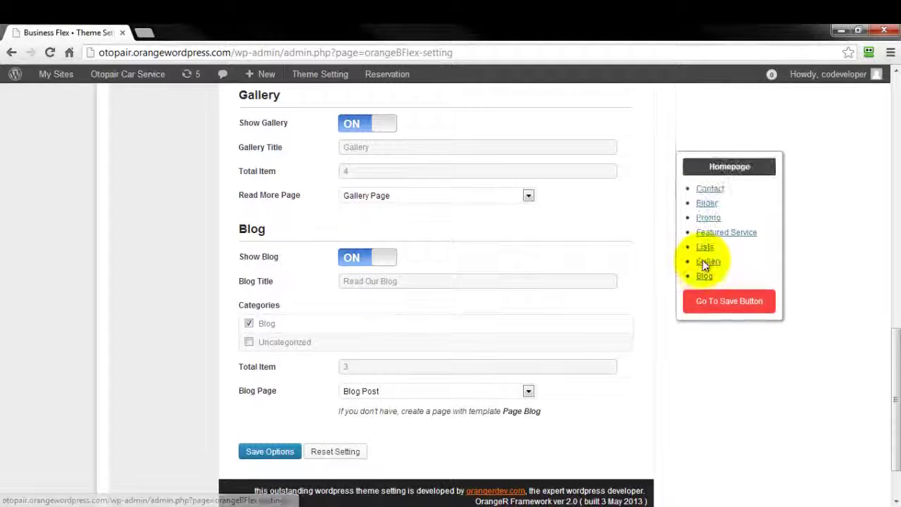
pyautogui.click(704, 276)
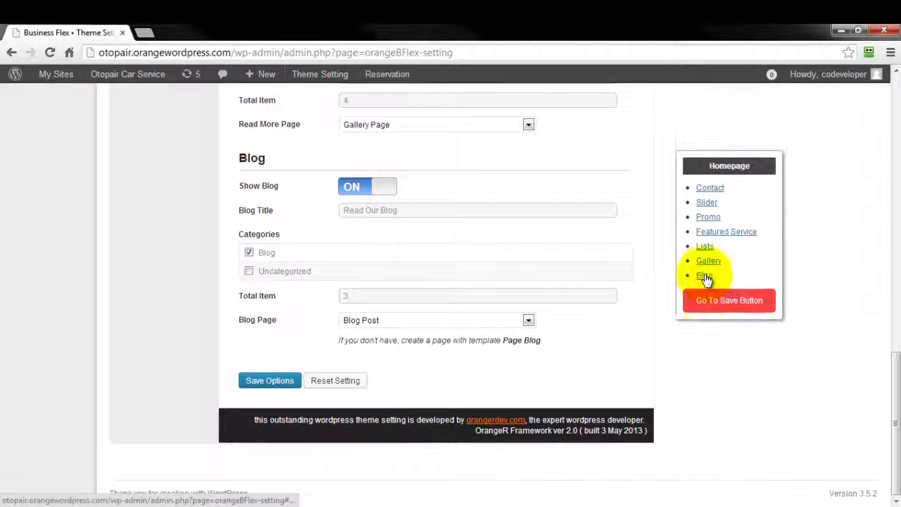
pyautogui.click(704, 301)
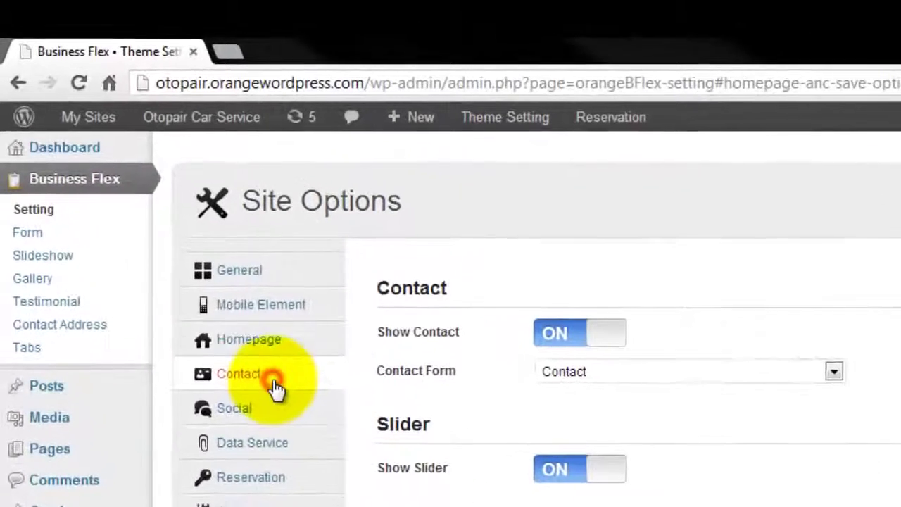
# Step: Open the Contact page settings and review the address, email, phone, fax, form shortcode and maps fields
pyautogui.click(174, 244)
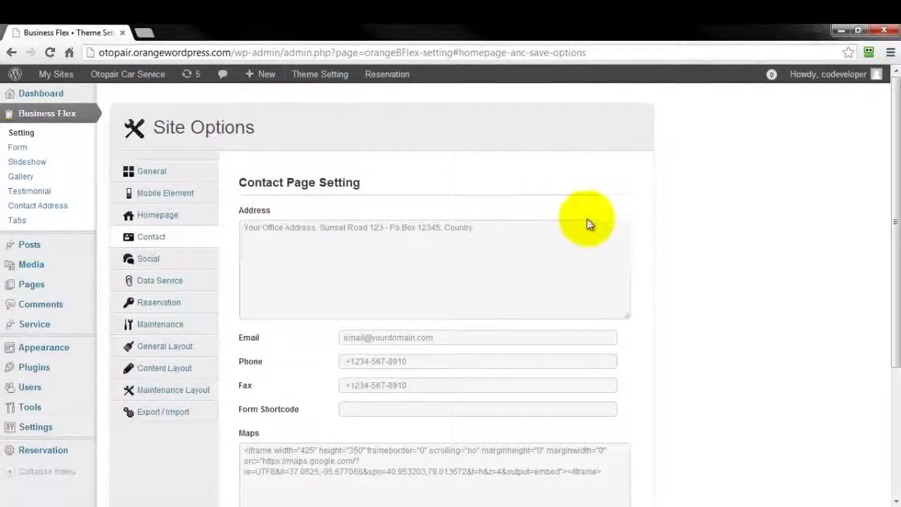
pyautogui.scroll(-1, 641, 222)
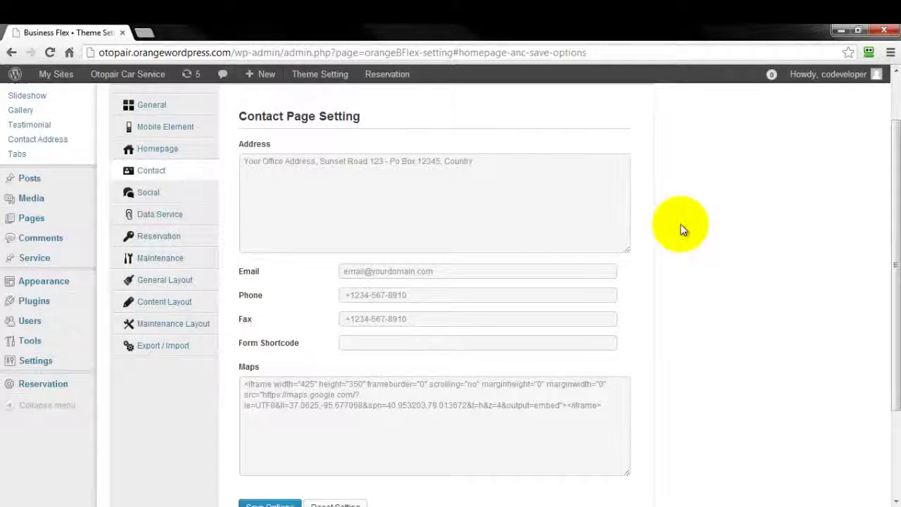
pyautogui.scroll(-1, 682, 229)
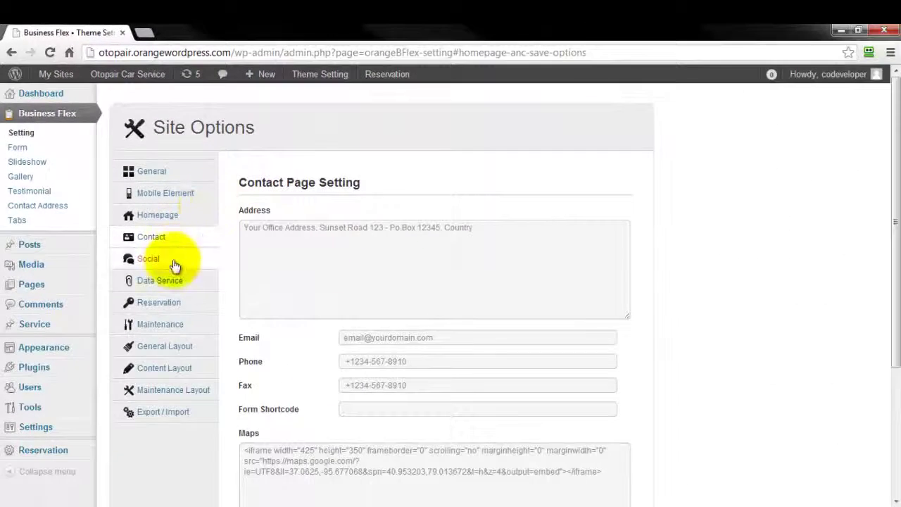
# Step: View the Social settings, and review the Object Name and Object Facility fields in the Data Service settings
pyautogui.click(321, 254)
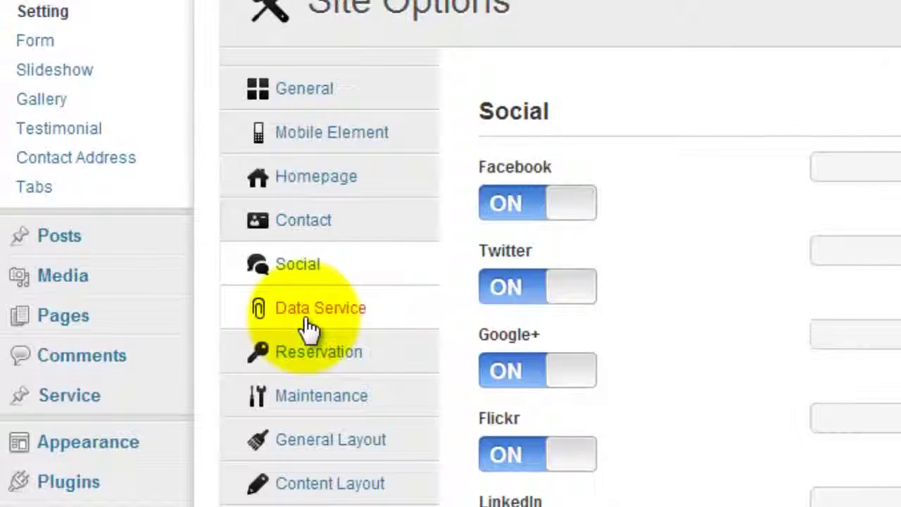
pyautogui.click(310, 325)
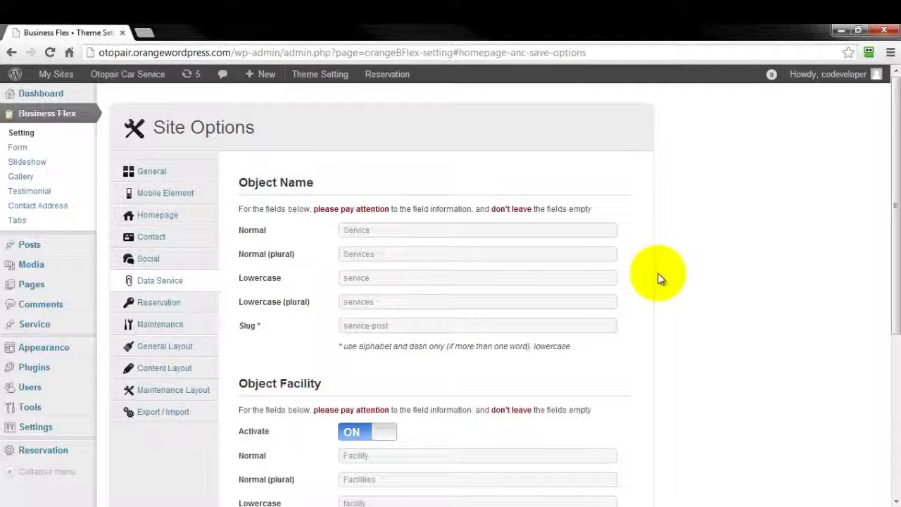
pyautogui.scroll(-3, 660, 279)
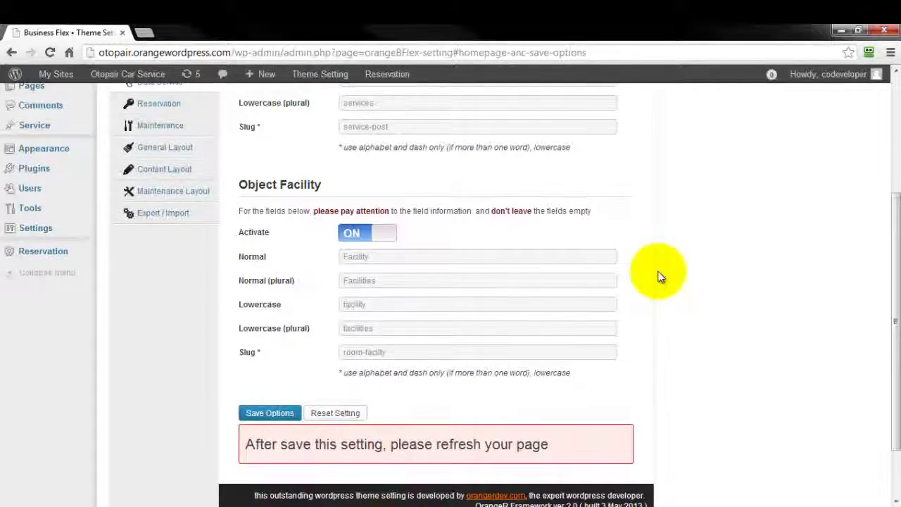
pyautogui.scroll(3, 654, 277)
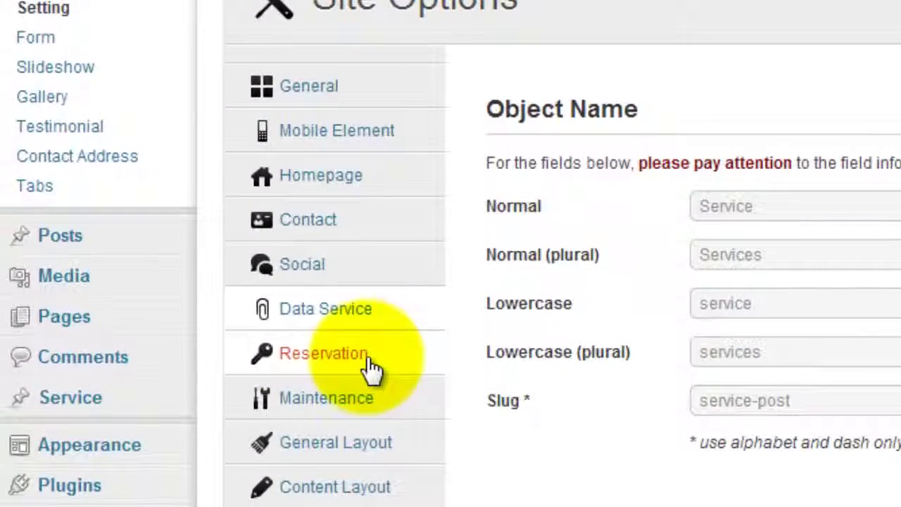
# Step: Open the Reservation settings and review the Currency, Activate Reservation and Reservation Title options
pyautogui.click(371, 367)
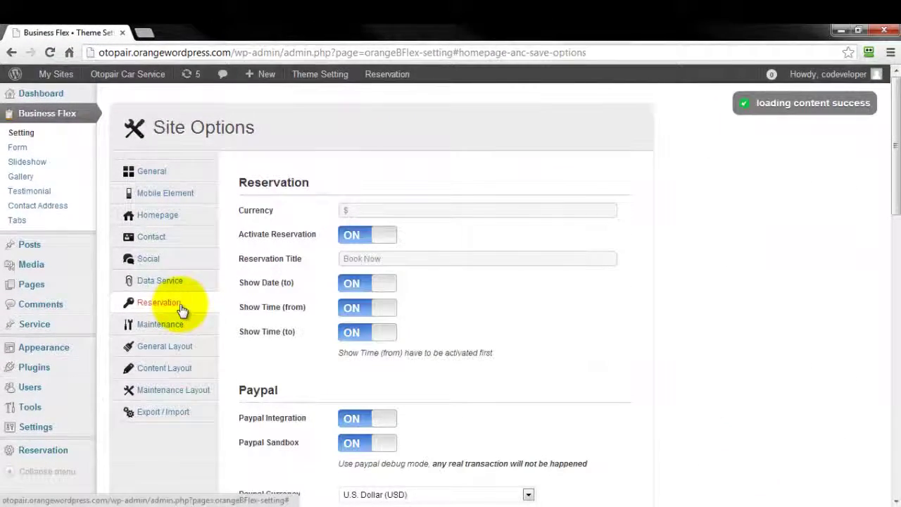
pyautogui.click(349, 211)
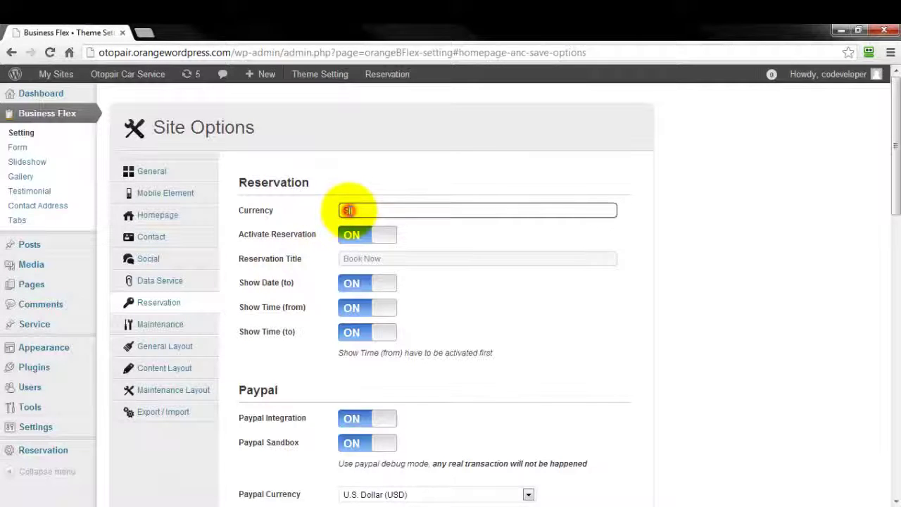
pyautogui.click(381, 235)
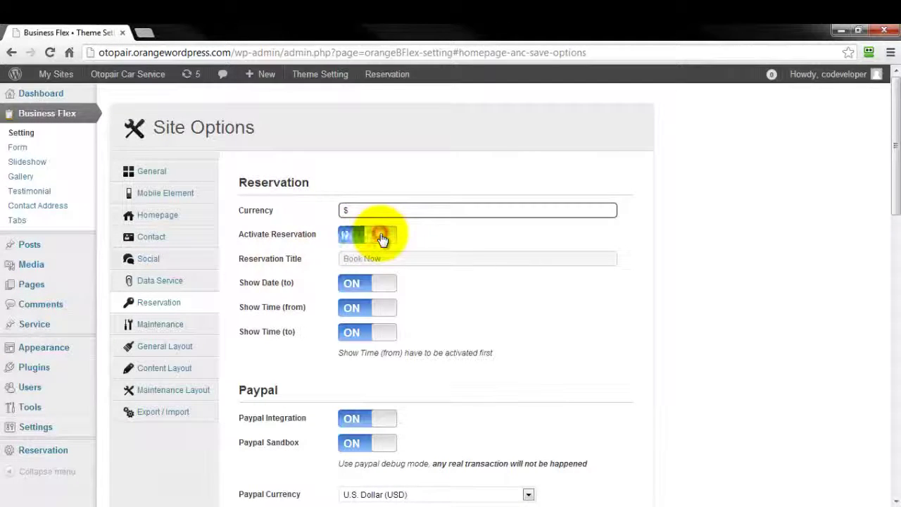
pyautogui.click(400, 257)
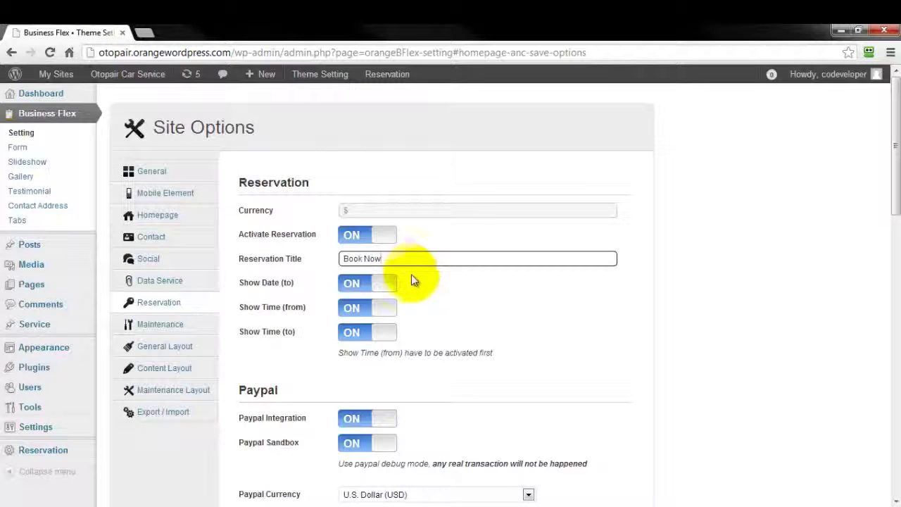
# Step: Review the Paypal integration and sandbox options, and check the currencies offered for Paypal Currency without changing the selection
pyautogui.scroll(-1, 414, 320)
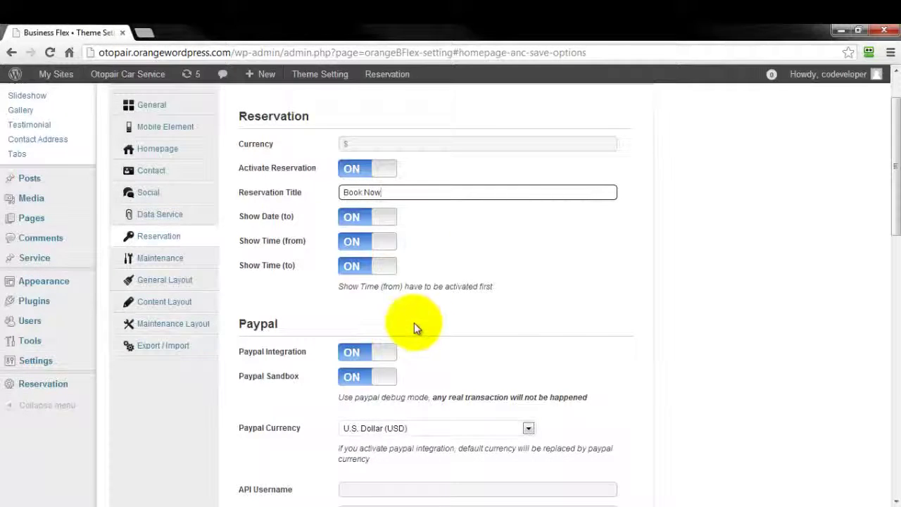
pyautogui.scroll(-2, 414, 323)
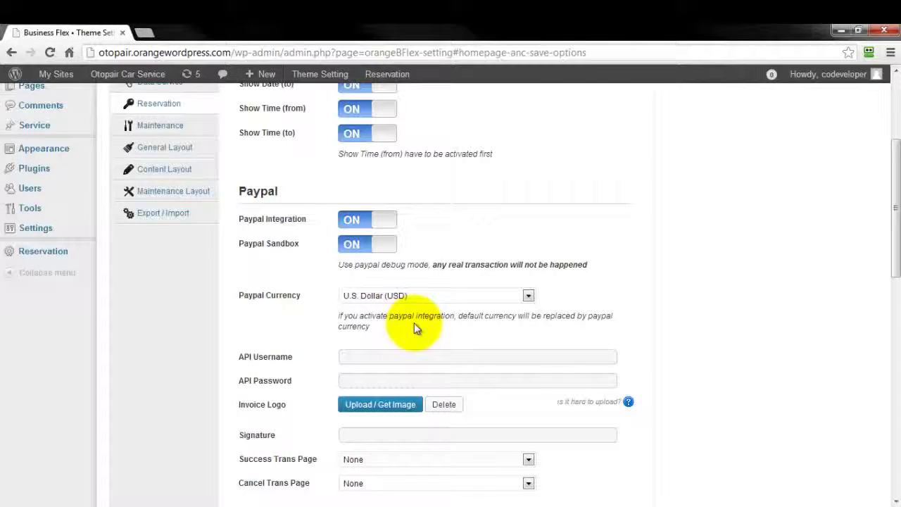
pyautogui.scroll(-1, 413, 328)
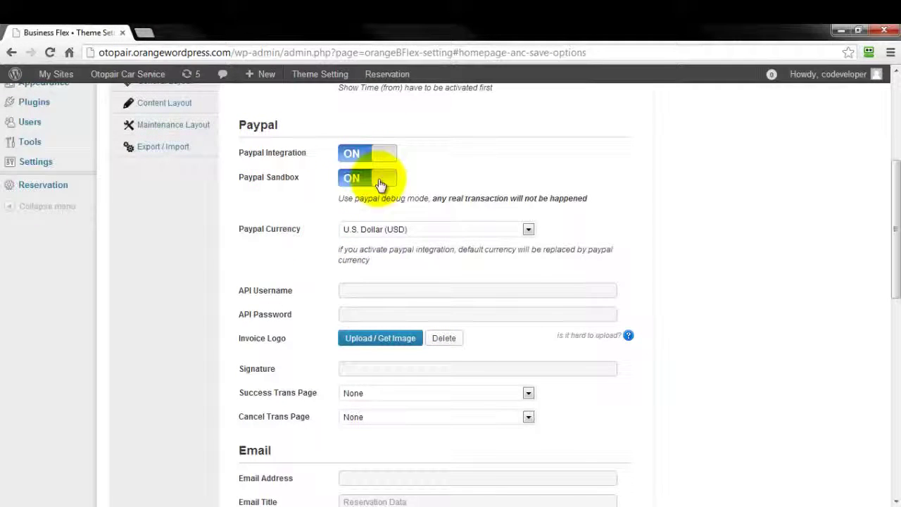
pyautogui.click(373, 229)
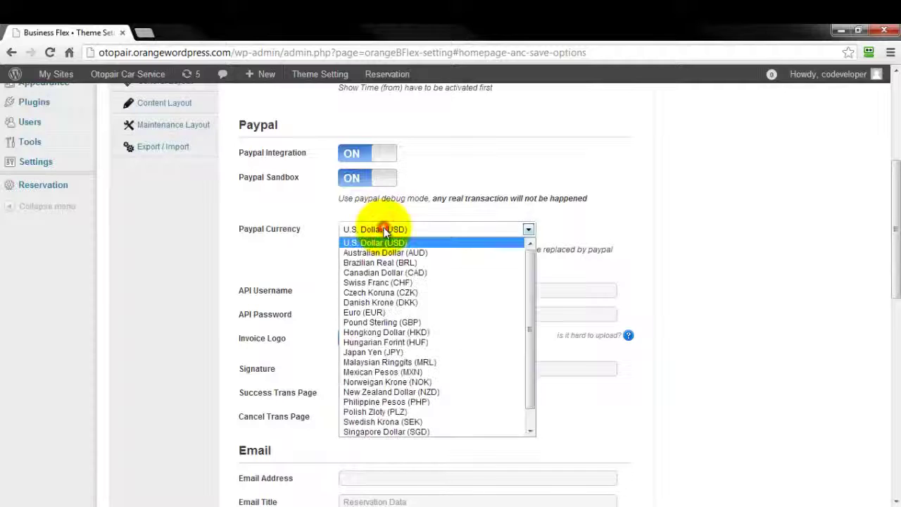
pyautogui.scroll(-1, 451, 313)
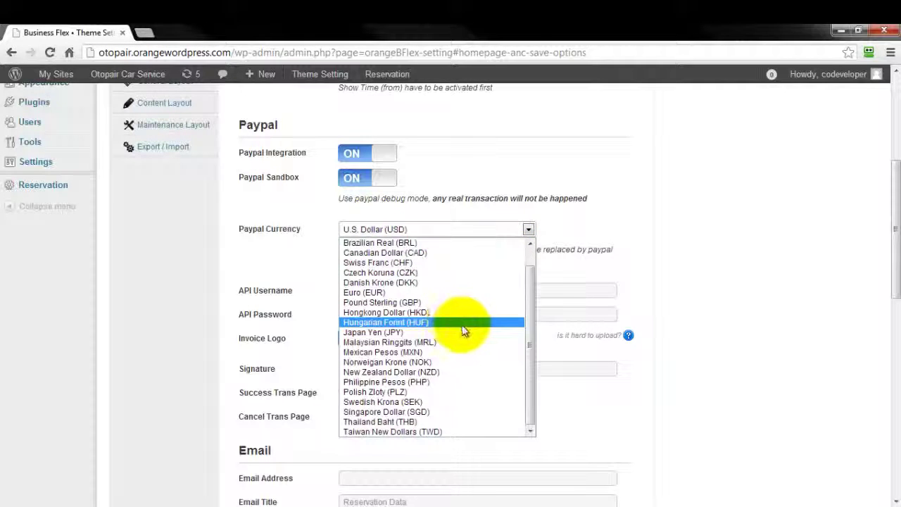
pyautogui.scroll(1, 477, 332)
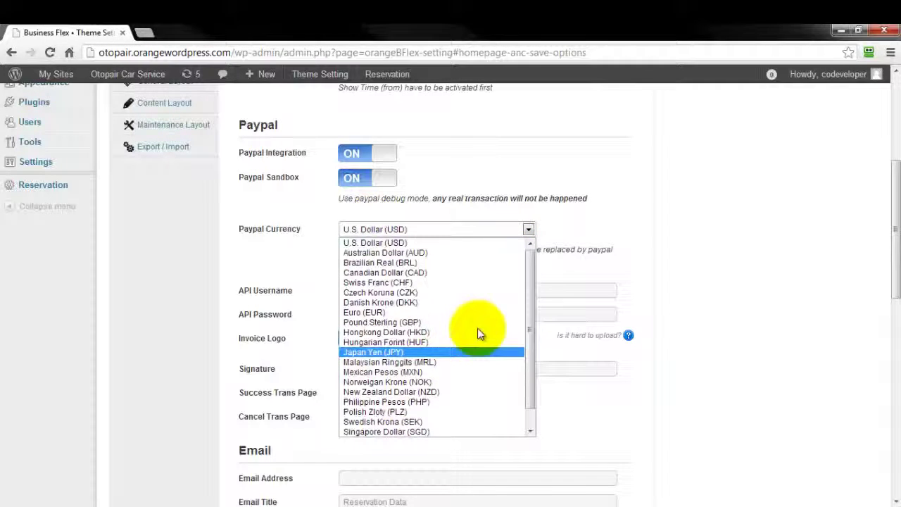
pyautogui.click(668, 297)
# Step: Review the Paypal Invoice Logo and Signature fields, and check the pages available for Success Trans Page and Cancel Trans Page without changing them
pyautogui.scroll(-1, 665, 327)
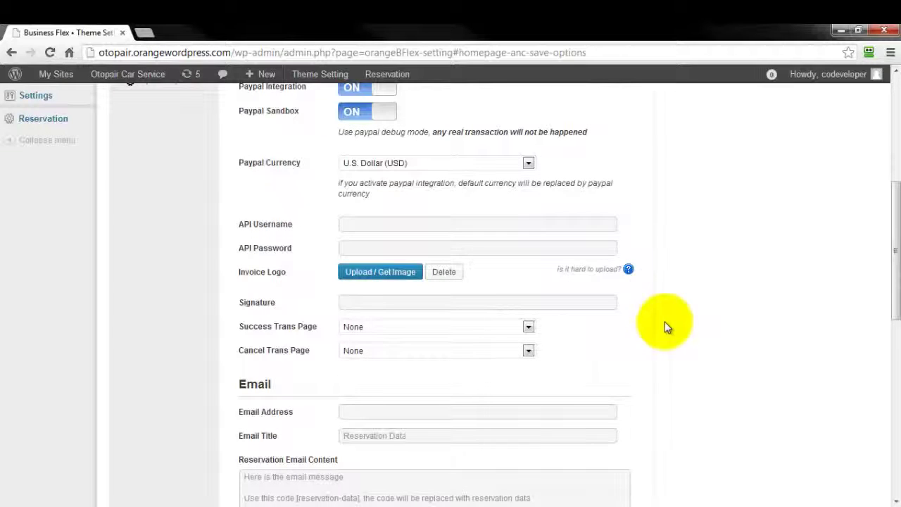
pyautogui.moveTo(632, 277)
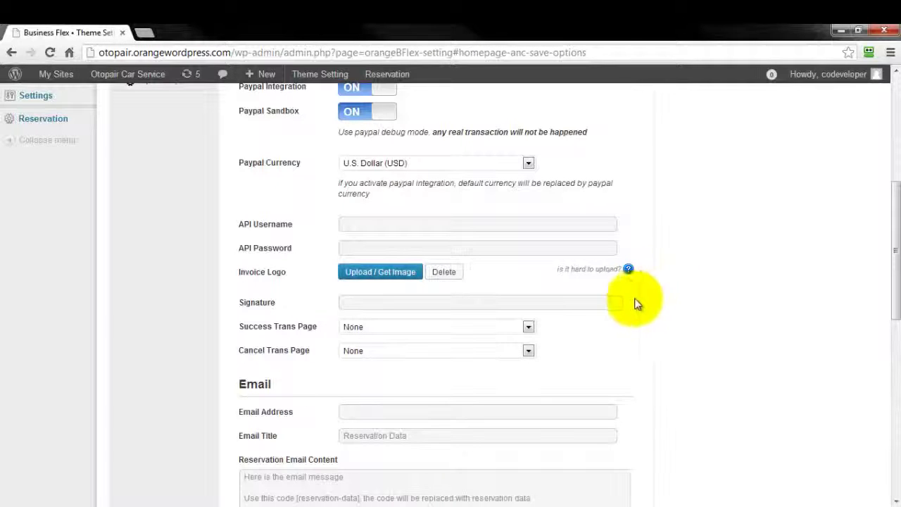
pyautogui.click(613, 301)
pyautogui.click(606, 336)
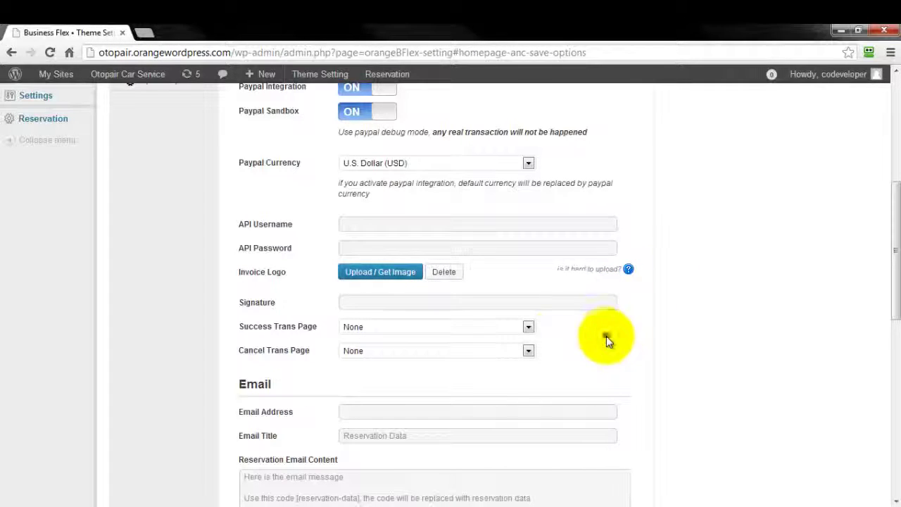
pyautogui.click(529, 328)
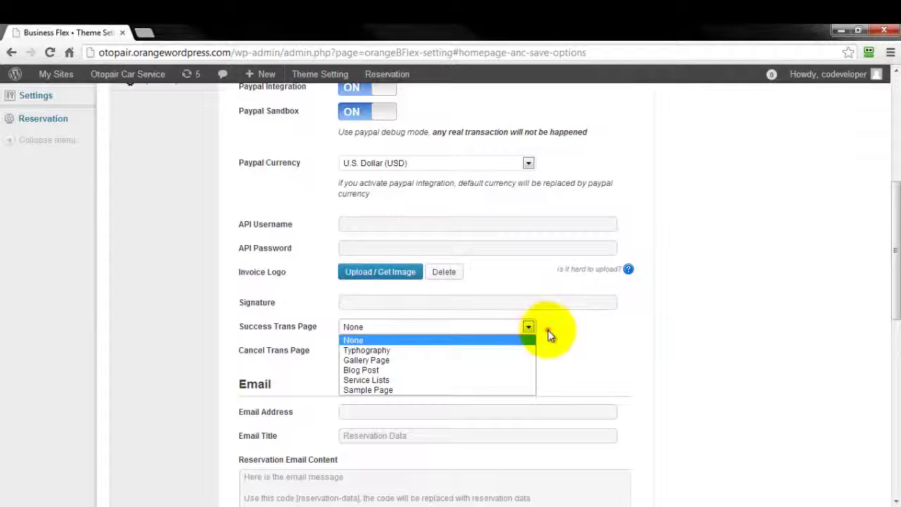
pyautogui.click(546, 333)
pyautogui.click(528, 351)
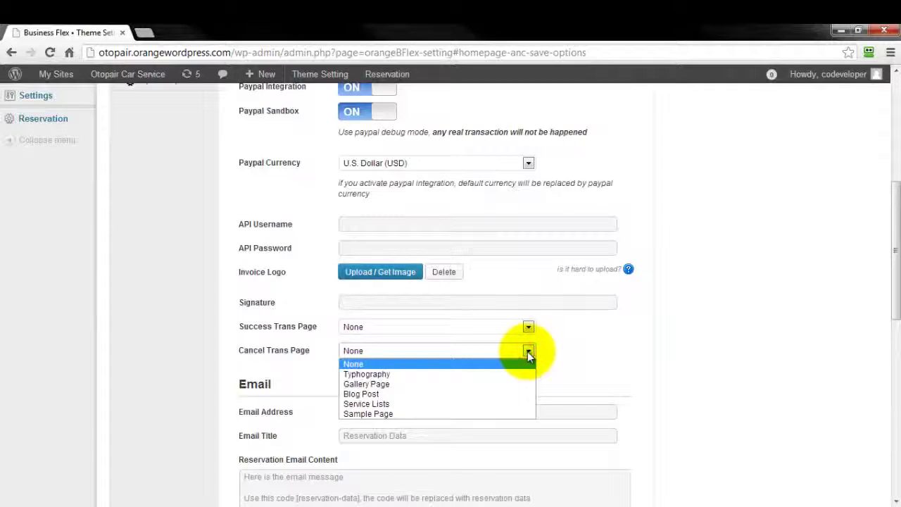
pyautogui.click(550, 351)
# Step: Review the Reservation section's Email settings, including the reservation, invoice and complete email content, down to the save options
pyautogui.scroll(-2, 551, 351)
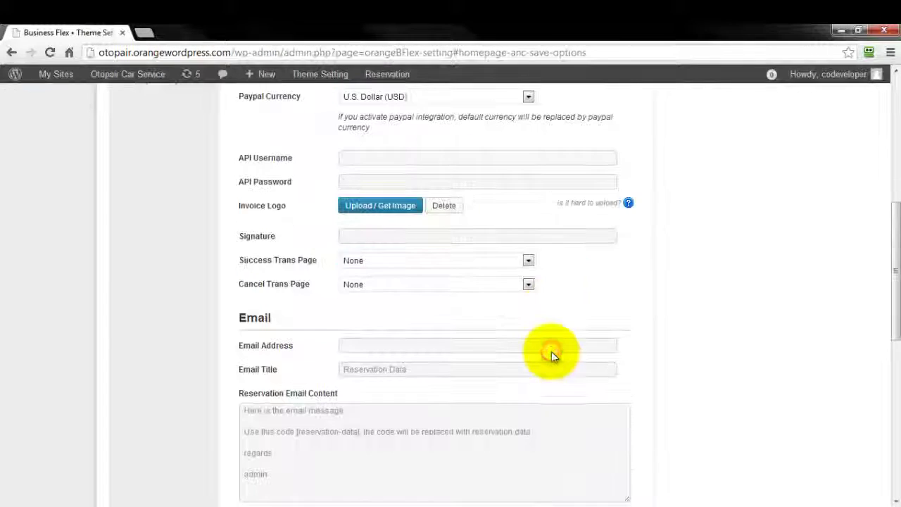
pyautogui.scroll(-1, 553, 351)
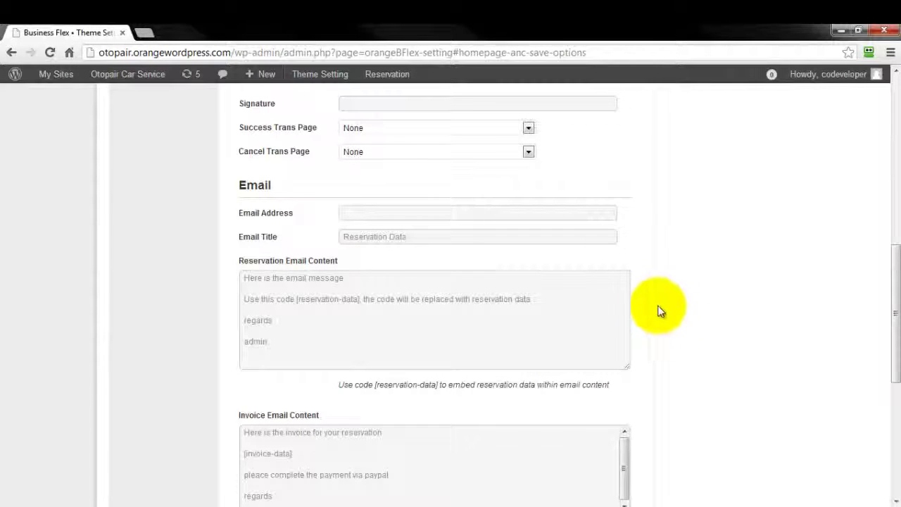
pyautogui.click(594, 330)
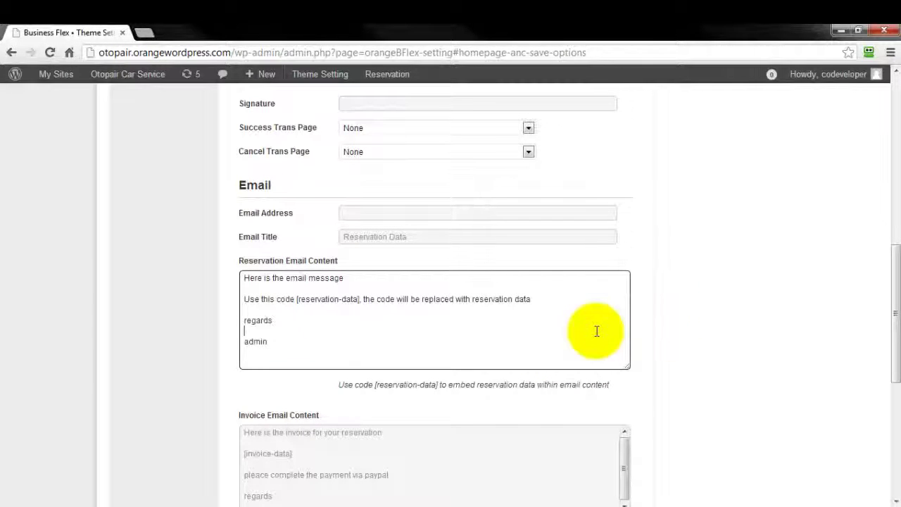
pyautogui.scroll(-2, 597, 331)
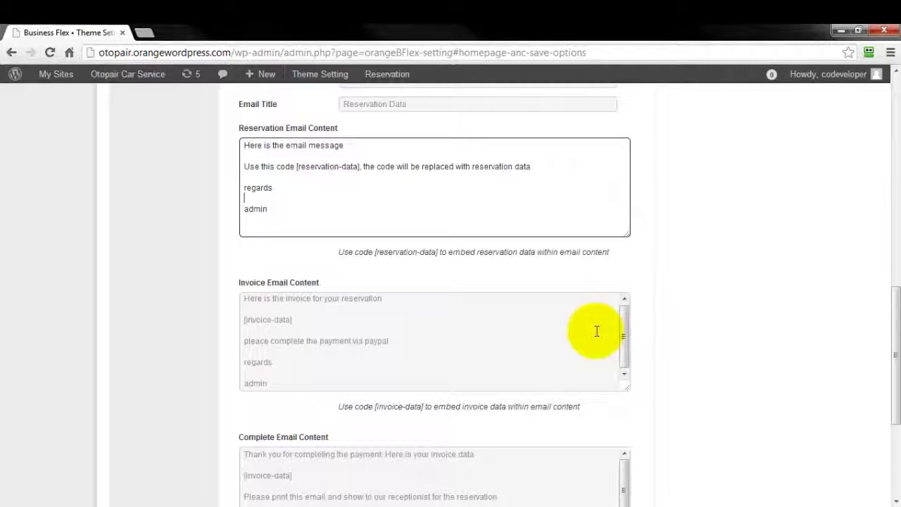
pyautogui.click(591, 349)
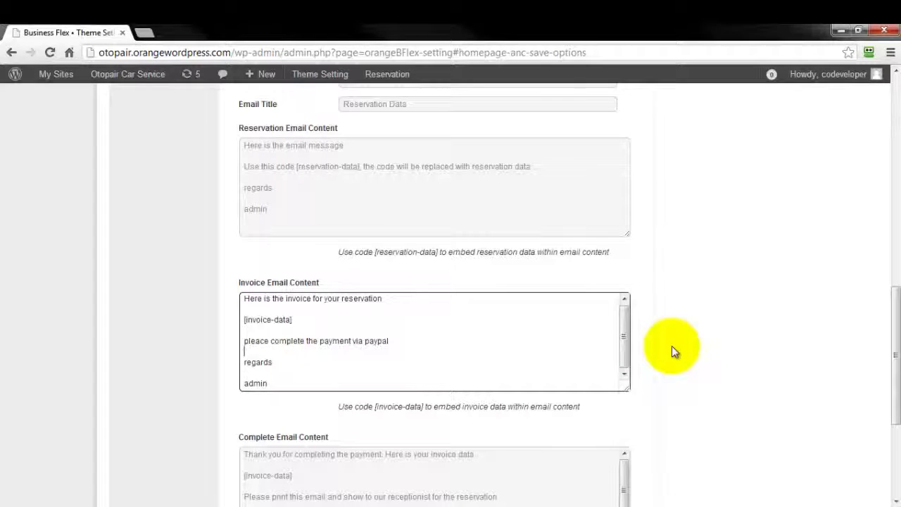
pyautogui.scroll(-2, 672, 345)
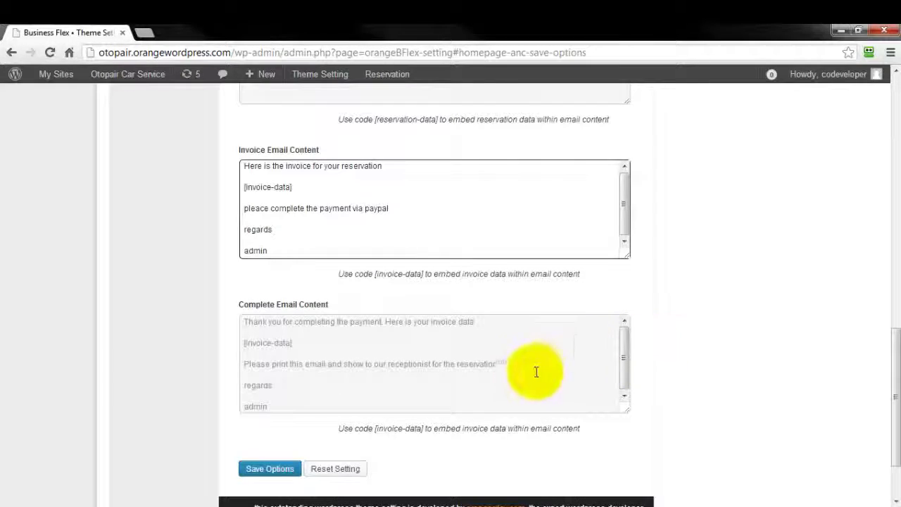
pyautogui.click(525, 394)
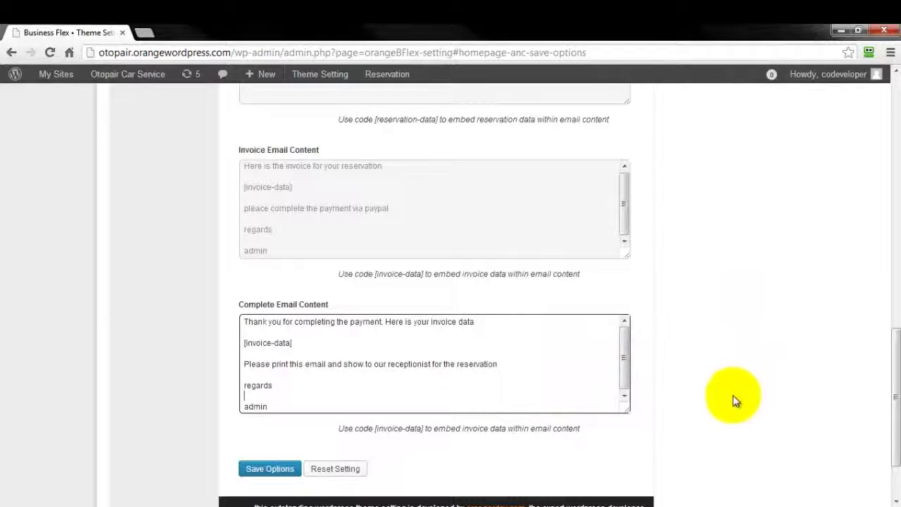
pyautogui.scroll(-1, 733, 395)
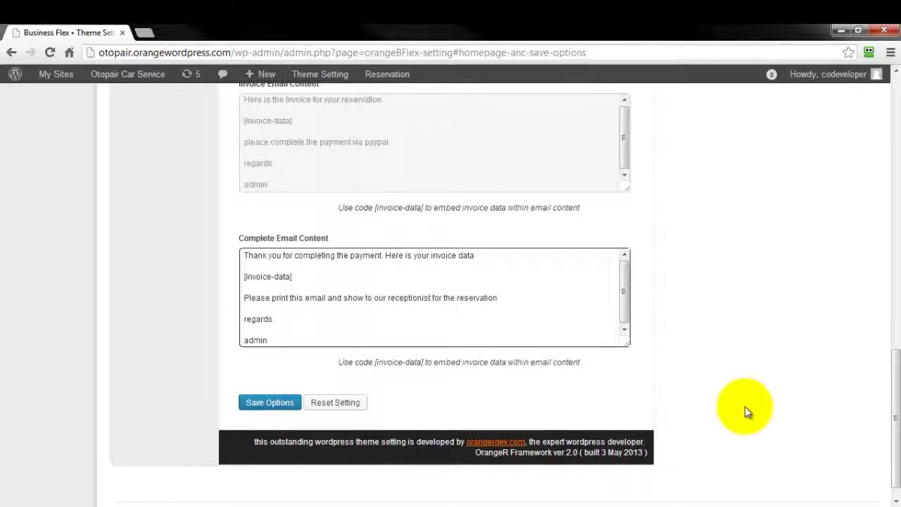
# Step: Open the Maintenance settings and review the Maintenance Mode, Page Title, Page Description, Countdown to date and Title fields
pyautogui.scroll(7, 745, 406)
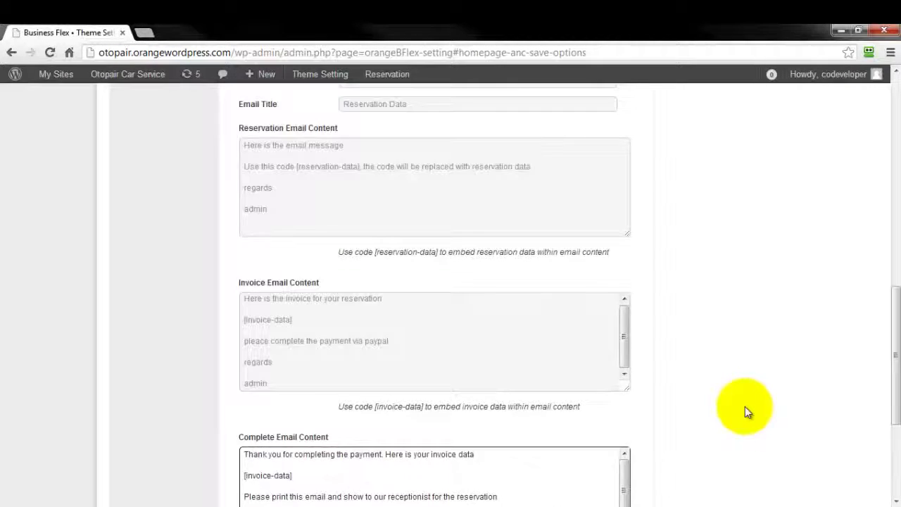
pyautogui.scroll(5, 744, 406)
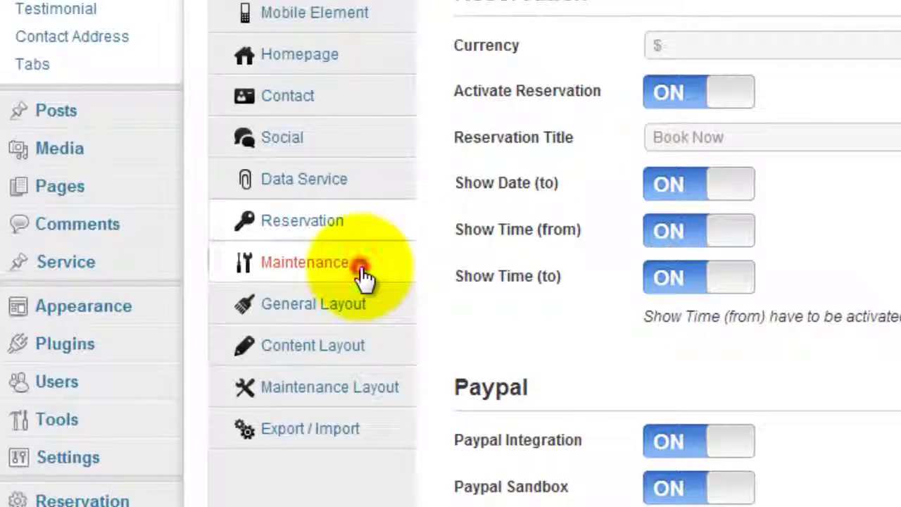
pyautogui.click(361, 271)
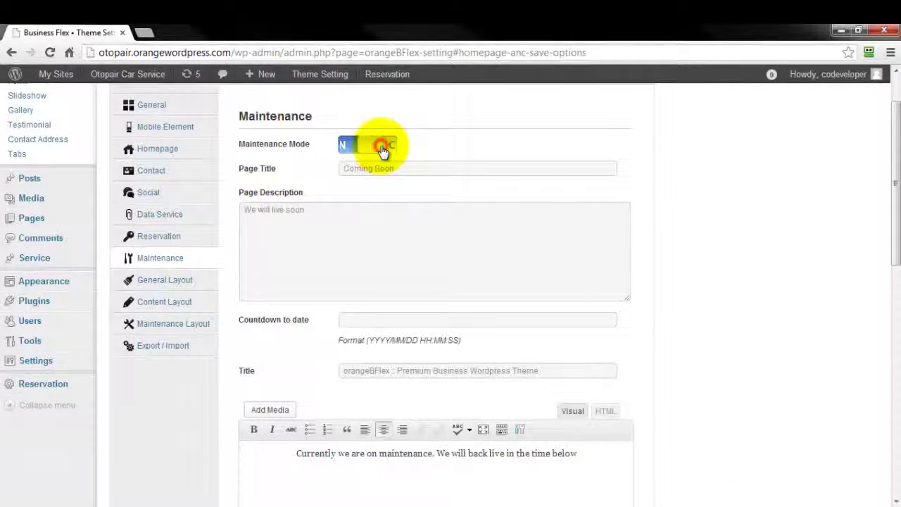
pyautogui.click(417, 169)
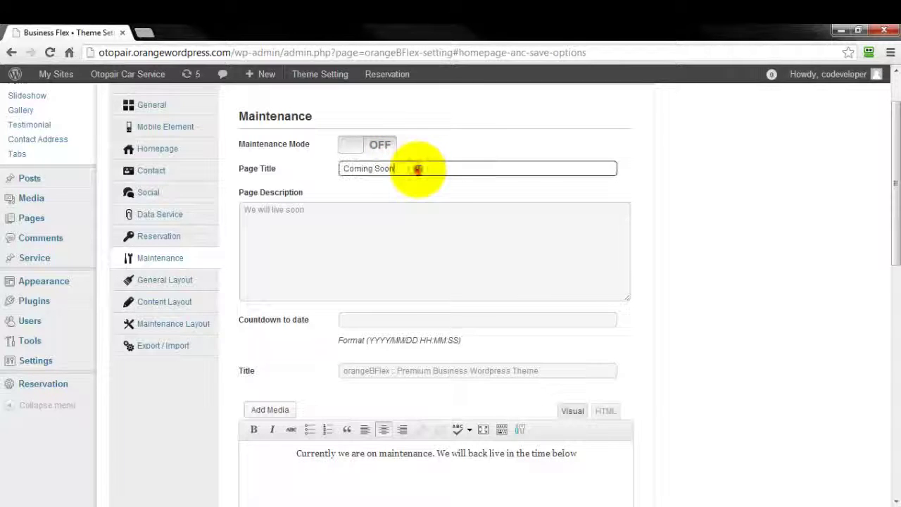
pyautogui.click(437, 239)
pyautogui.scroll(-1, 436, 239)
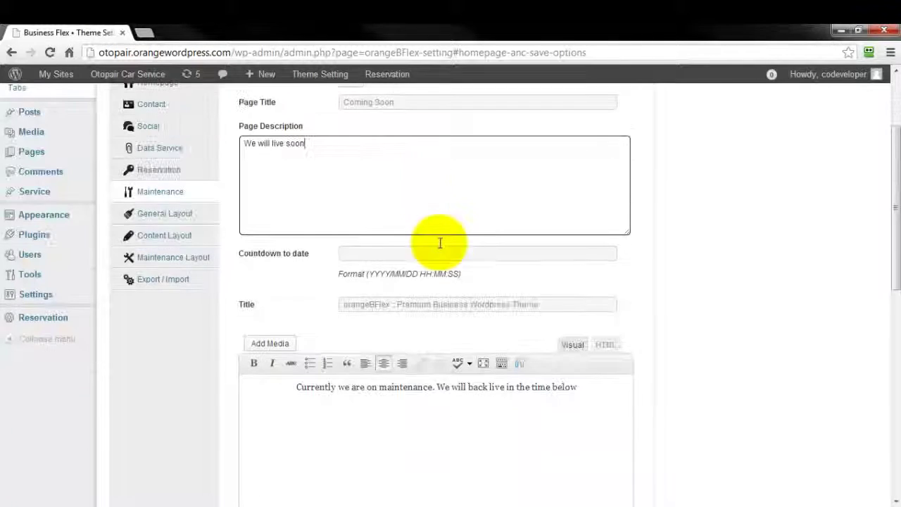
pyautogui.scroll(-1, 442, 249)
pyautogui.click(458, 186)
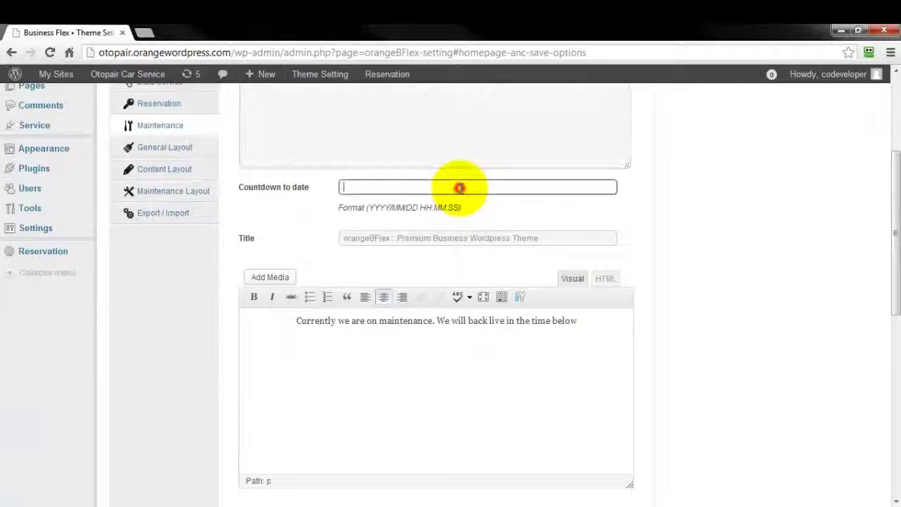
pyautogui.click(462, 238)
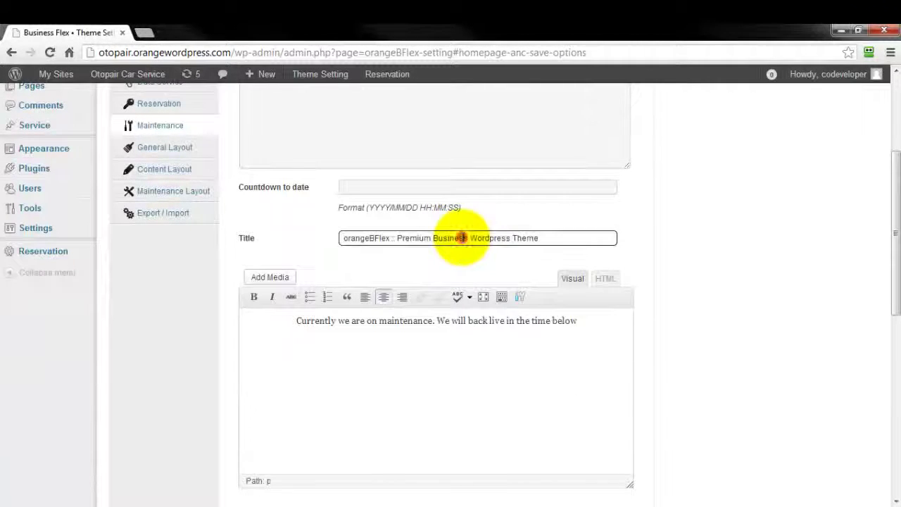
# Step: Review the maintenance message editor and the Loading Percentage, Loading Status and Lead Gen Code fields
pyautogui.scroll(-1, 455, 267)
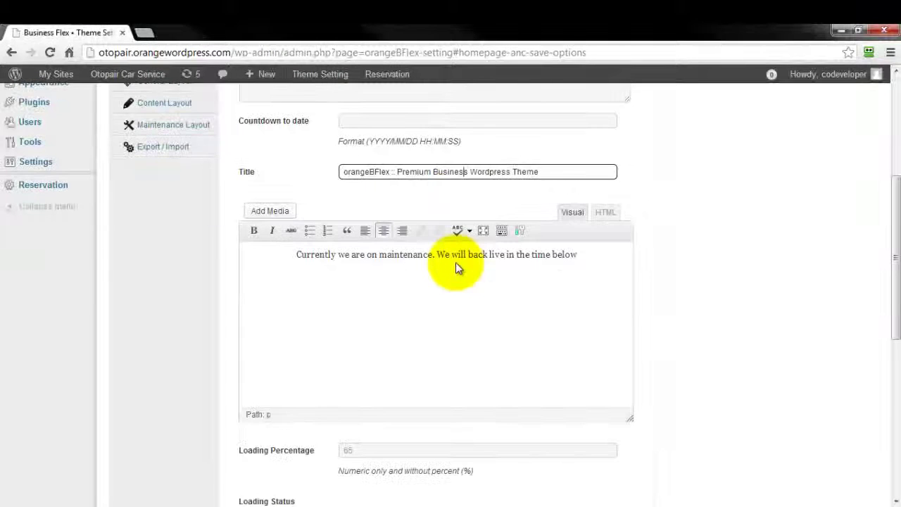
pyautogui.click(451, 300)
pyautogui.scroll(-2, 451, 300)
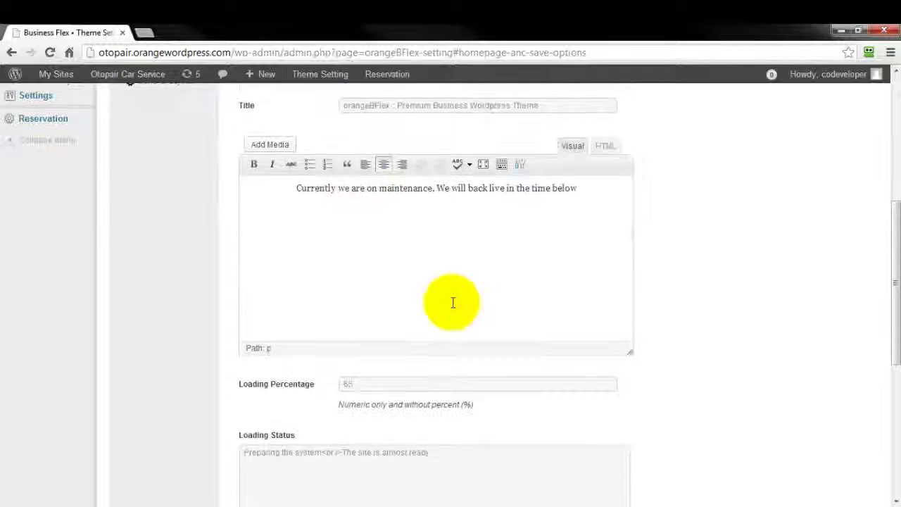
pyautogui.scroll(-2, 453, 309)
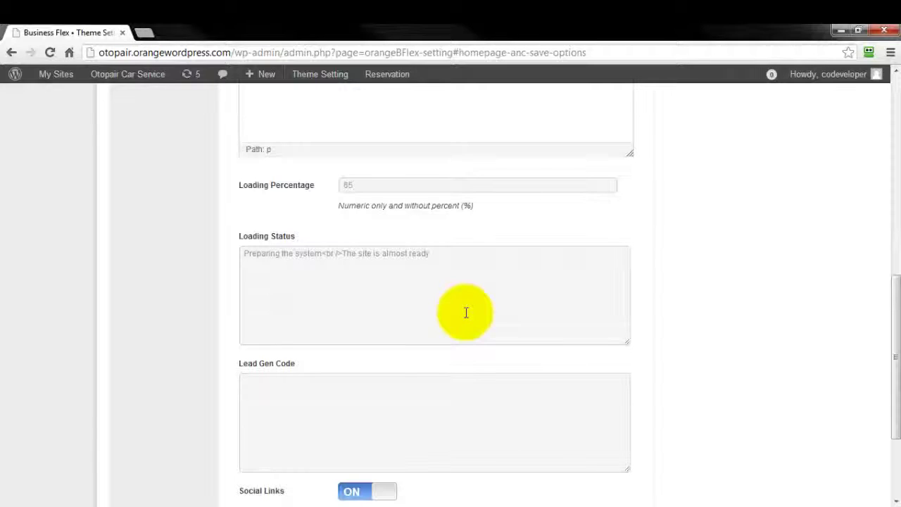
pyautogui.scroll(-1, 466, 313)
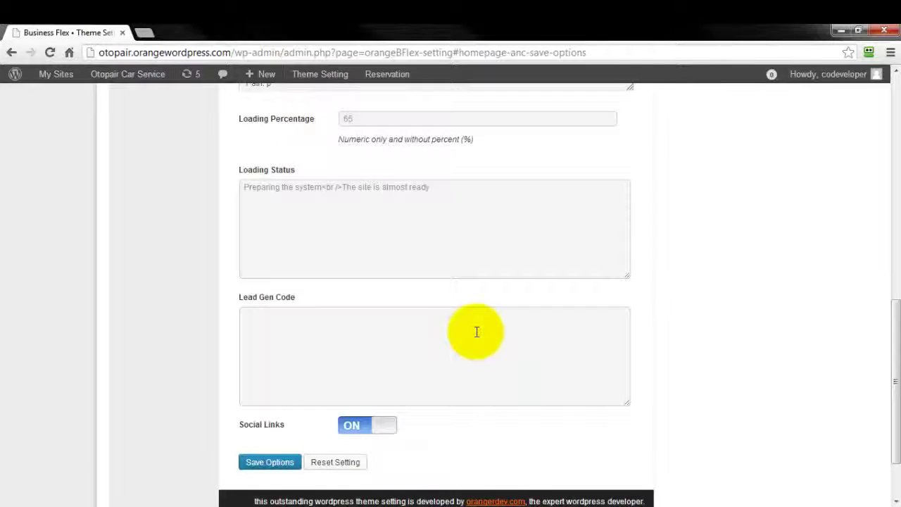
pyautogui.click(475, 331)
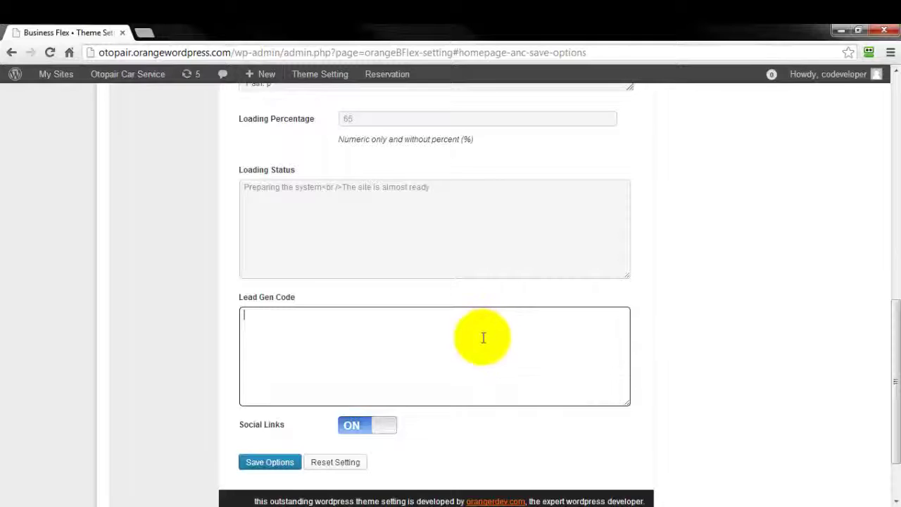
# Step: Review the Social Links option and the save options at the end of the Maintenance settings
pyautogui.scroll(-1, 482, 336)
pyautogui.scroll(-1, 484, 340)
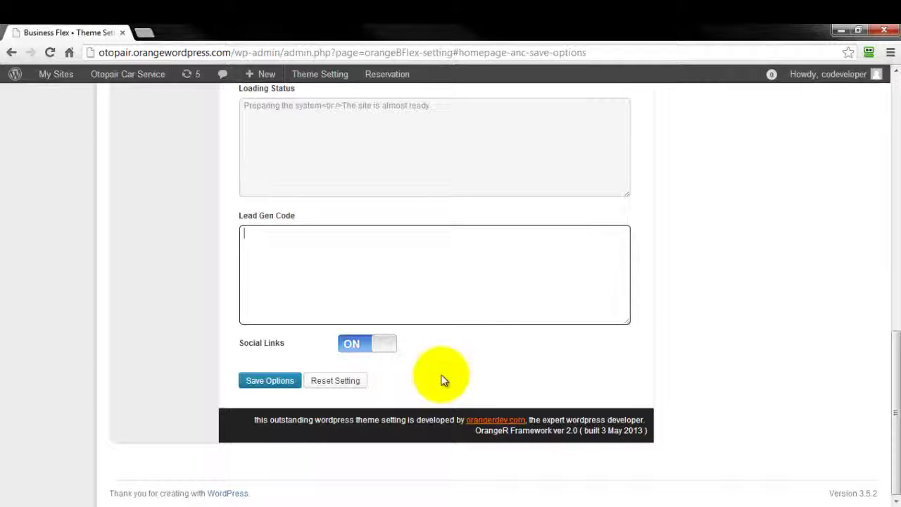
pyautogui.scroll(3, 439, 373)
pyautogui.scroll(6, 437, 375)
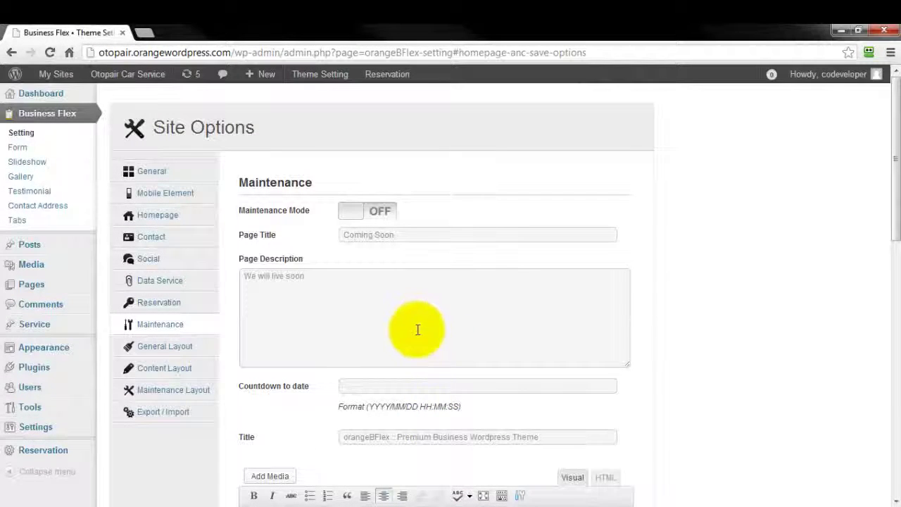
# Step: Open the General Layout settings and review the Color Options, Color Packages, Body and Top Bar sections
pyautogui.click(175, 346)
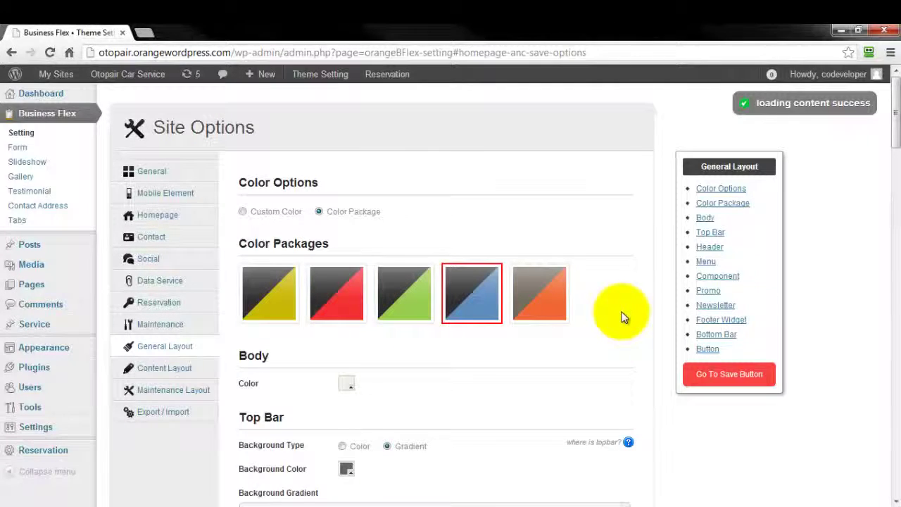
pyautogui.scroll(-1, 621, 317)
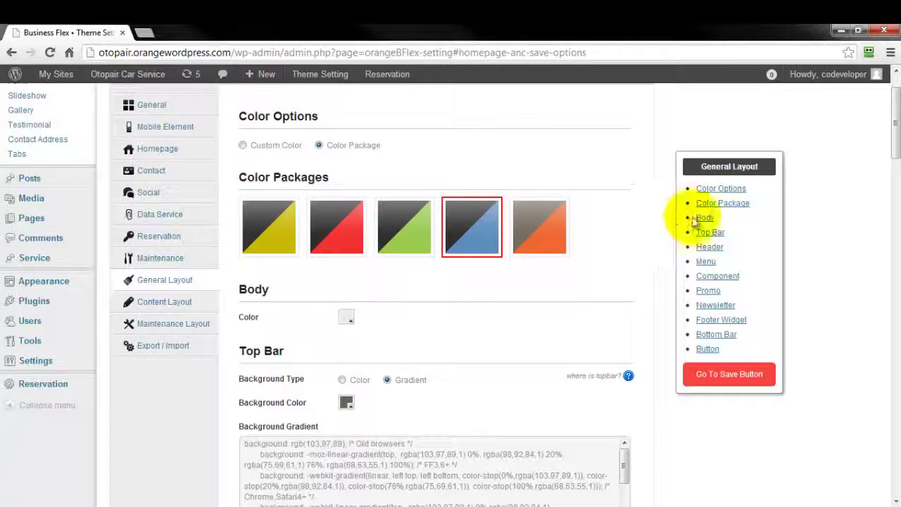
pyautogui.click(719, 188)
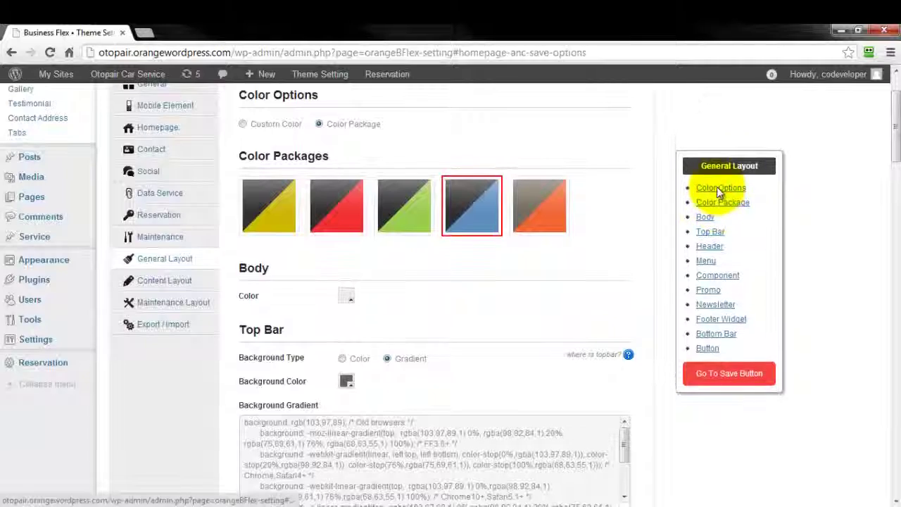
pyautogui.click(719, 185)
pyautogui.click(713, 200)
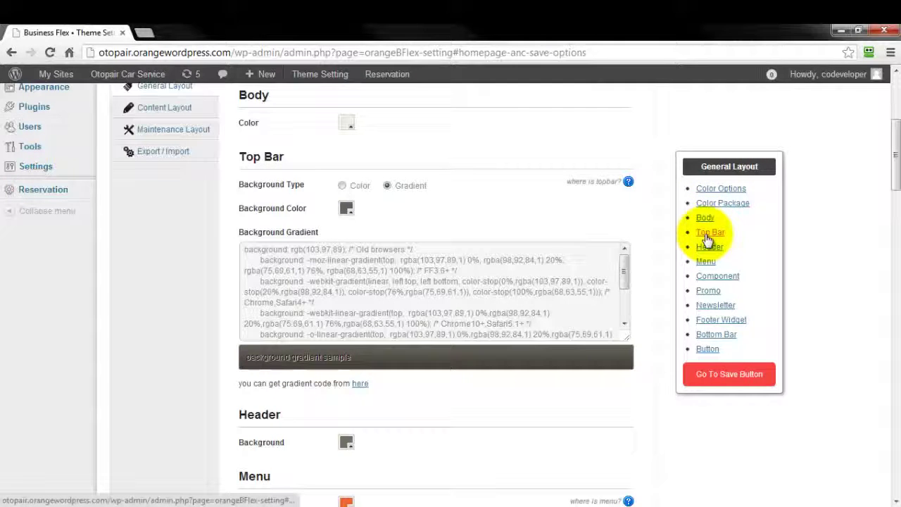
pyautogui.click(708, 236)
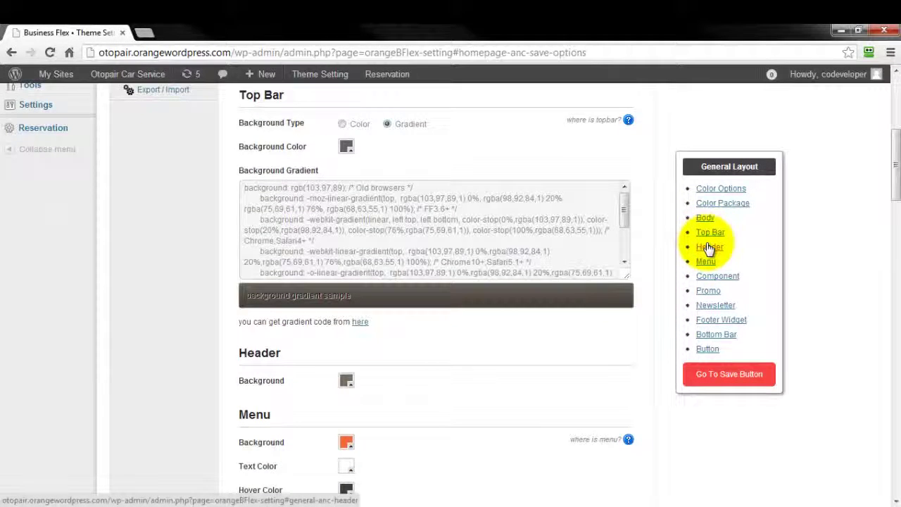
# Step: Review the Header background color picker without changing it, and view the location hints for Menu and Promo
pyautogui.click(708, 247)
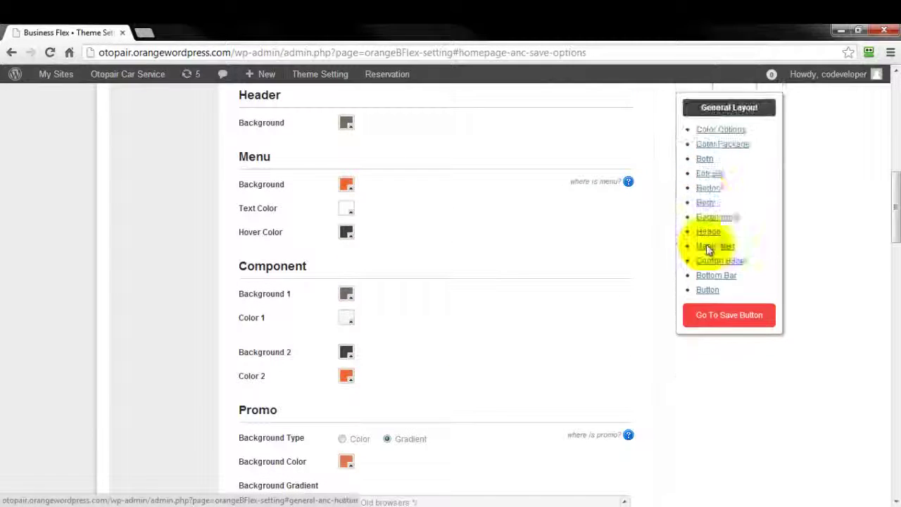
pyautogui.click(346, 126)
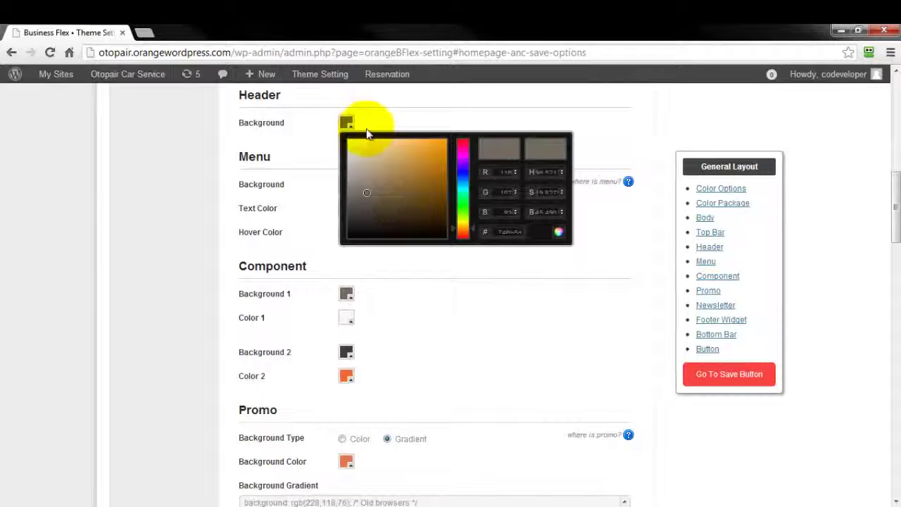
pyautogui.click(617, 256)
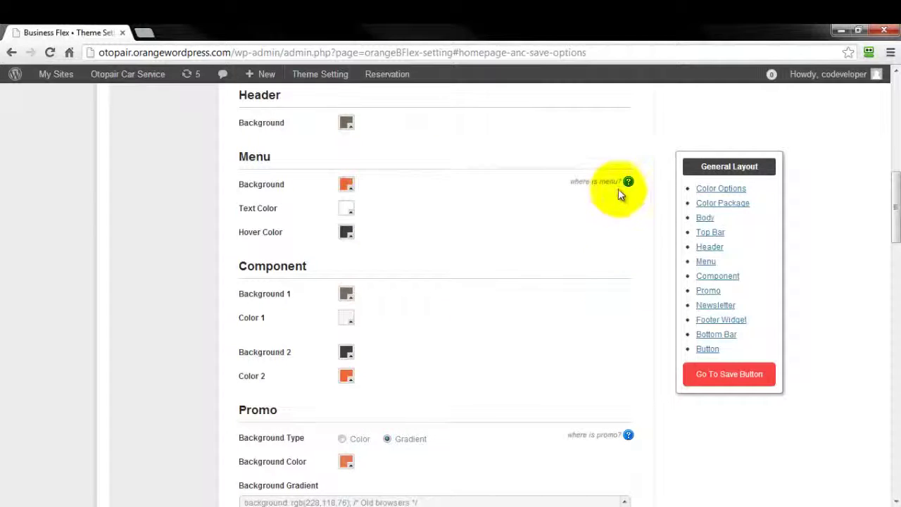
pyautogui.moveTo(629, 183)
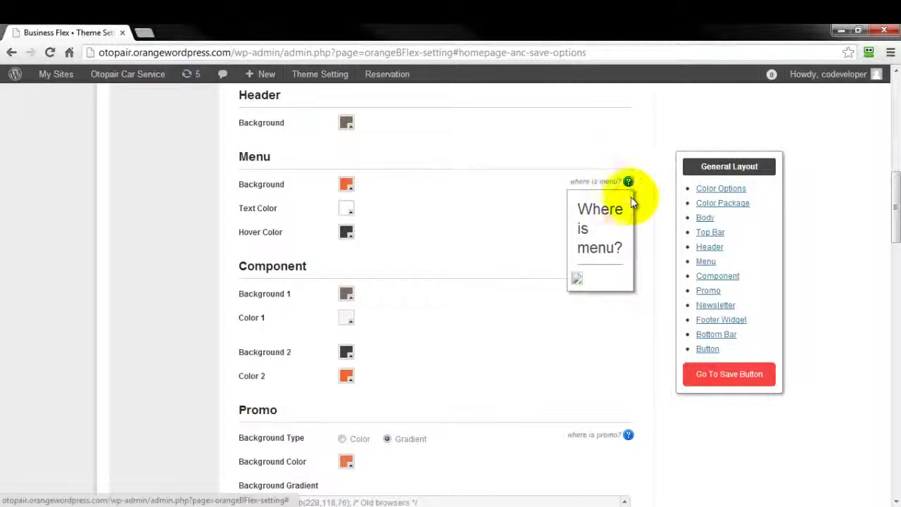
pyautogui.scroll(-2, 623, 359)
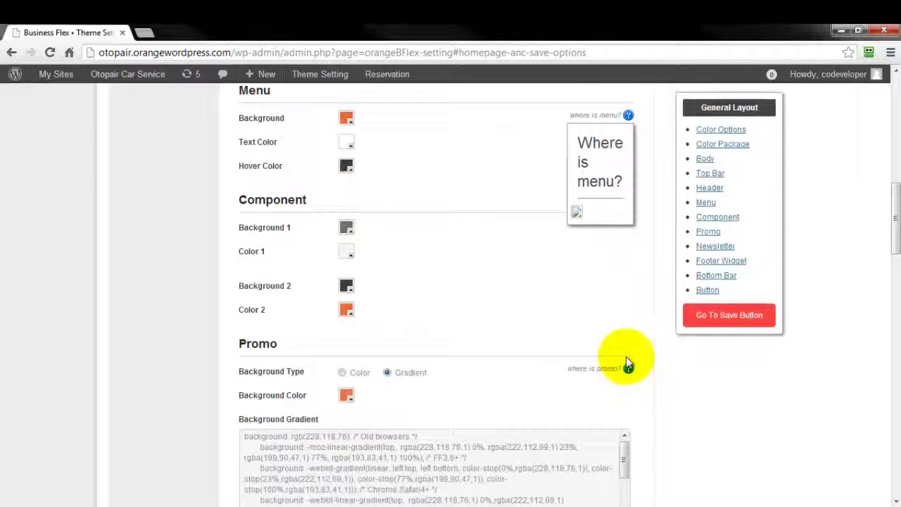
pyautogui.moveTo(626, 312)
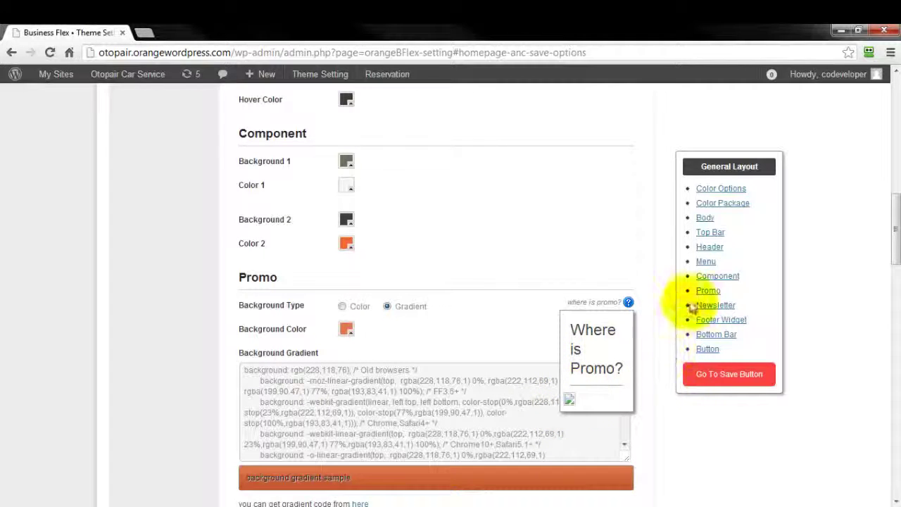
# Step: Go through the Header, Menu, Component and Promo sections of General Layout using the section links
pyautogui.click(708, 249)
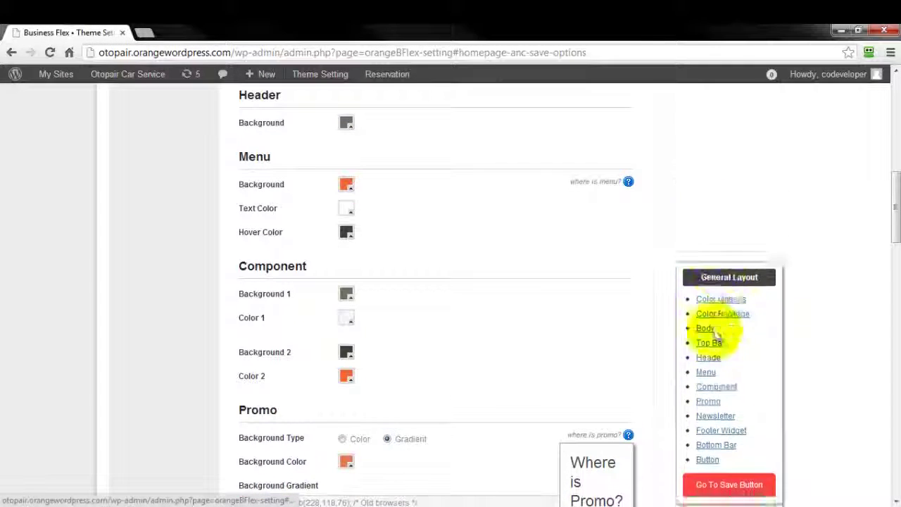
pyautogui.click(706, 261)
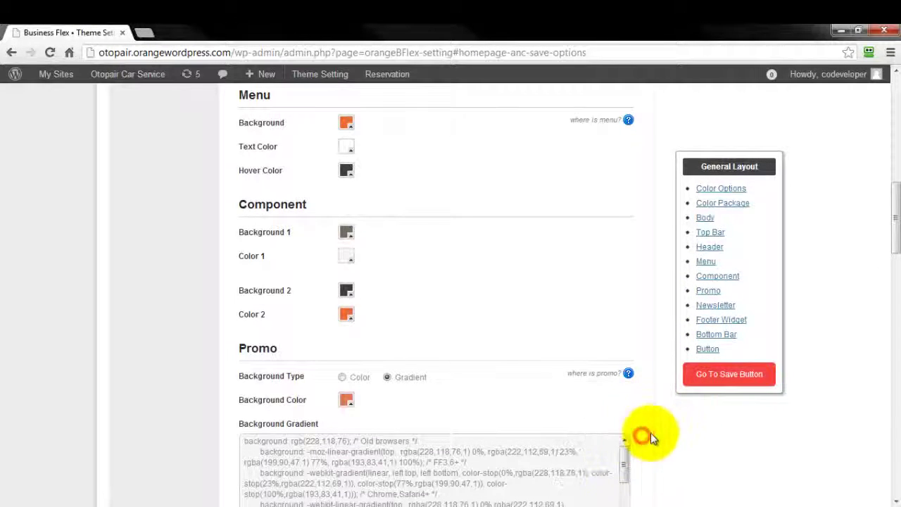
pyautogui.click(712, 277)
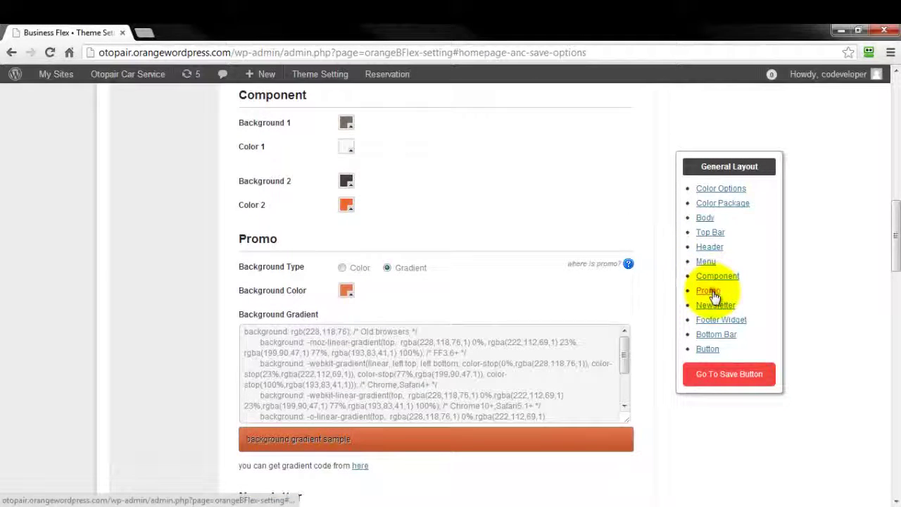
pyautogui.click(708, 290)
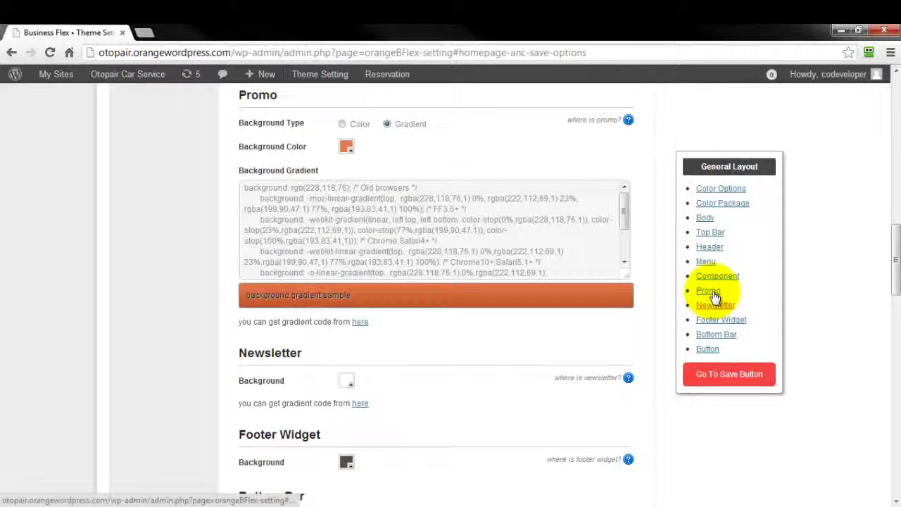
# Step: Review the Newsletter, Footer Widget, Bottom Bar and Button sections of General Layout, down to the save options
pyautogui.click(715, 308)
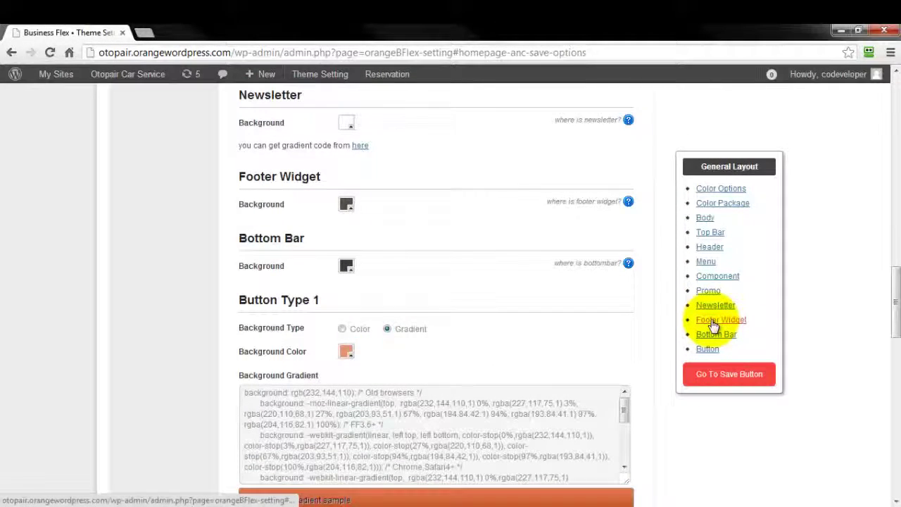
pyautogui.click(713, 324)
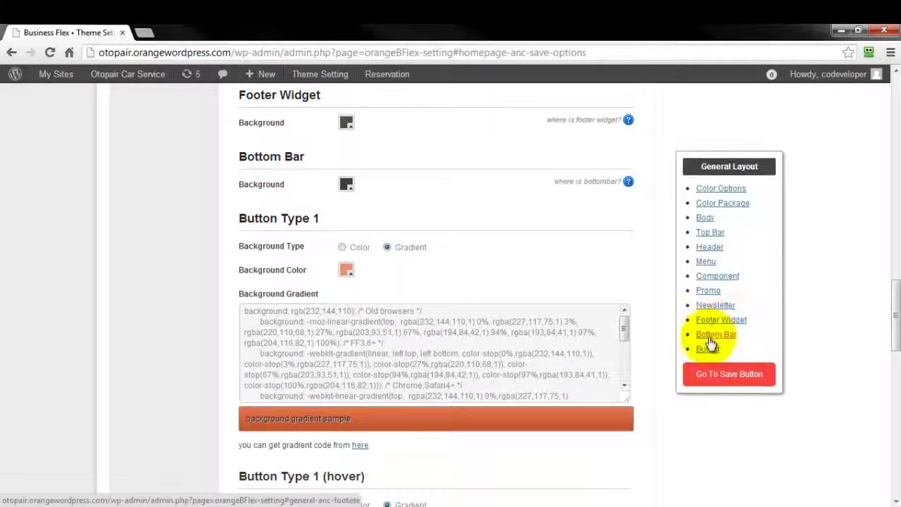
pyautogui.click(710, 338)
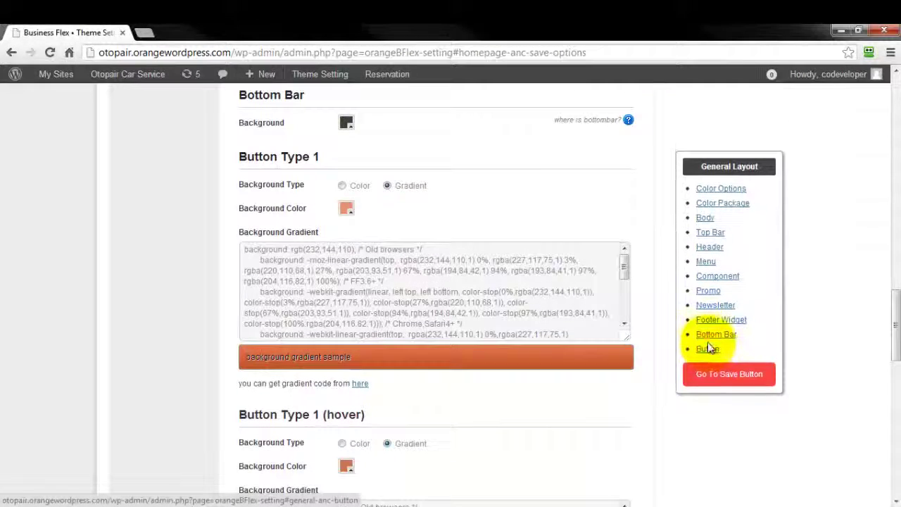
pyautogui.click(708, 349)
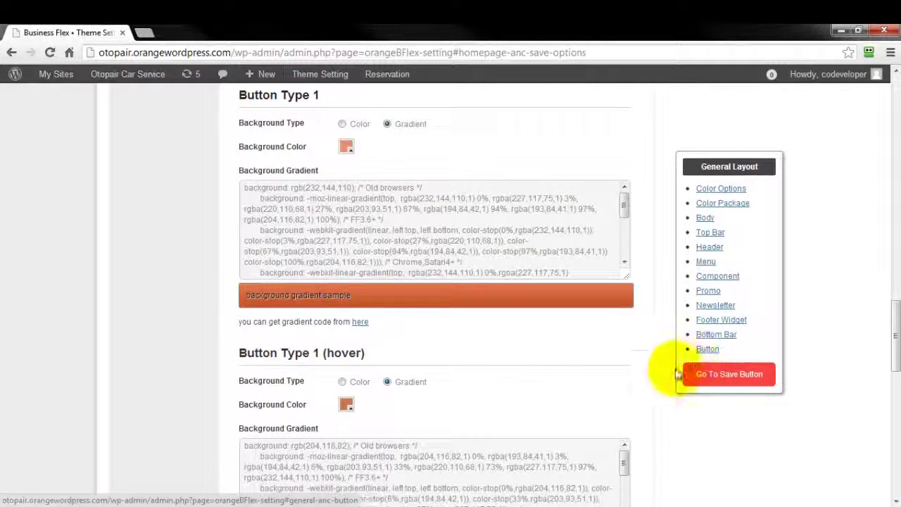
pyautogui.scroll(-1, 647, 402)
pyautogui.scroll(-4, 647, 401)
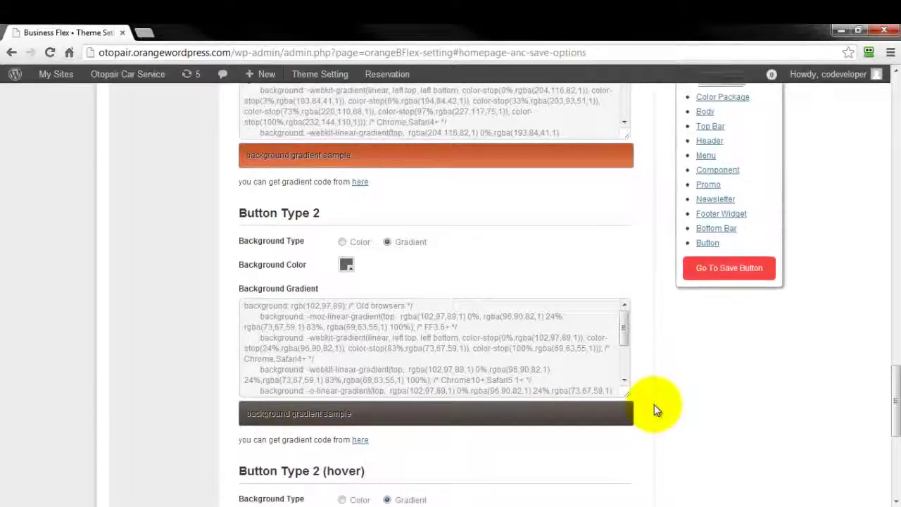
pyautogui.scroll(-5, 654, 407)
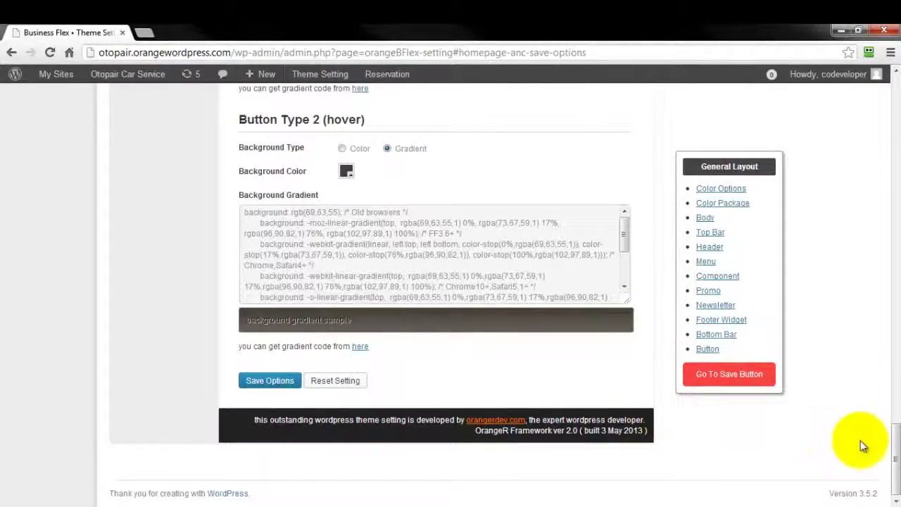
# Step: Open the Content Layout settings and review the heading, Content, Link and Hover styles, down to the save options
pyautogui.moveTo(895, 461); pyautogui.dragTo(826, 145)
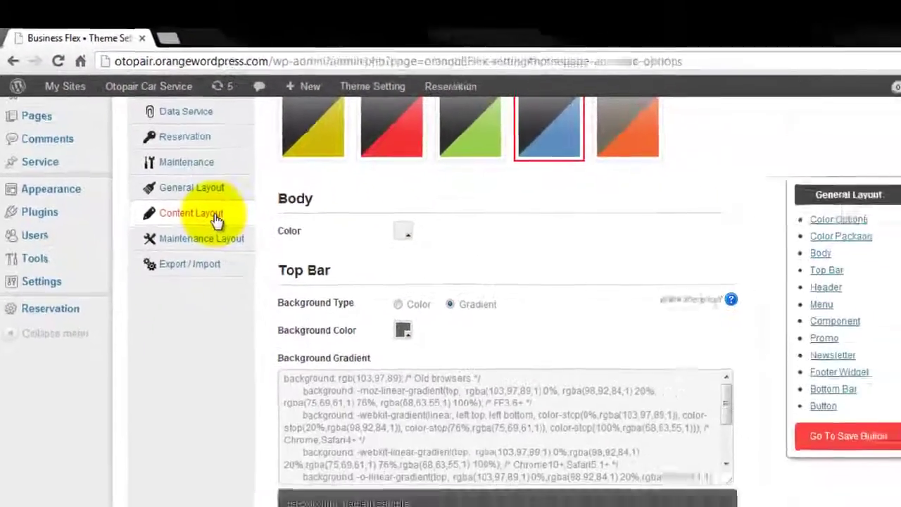
pyautogui.click(303, 304)
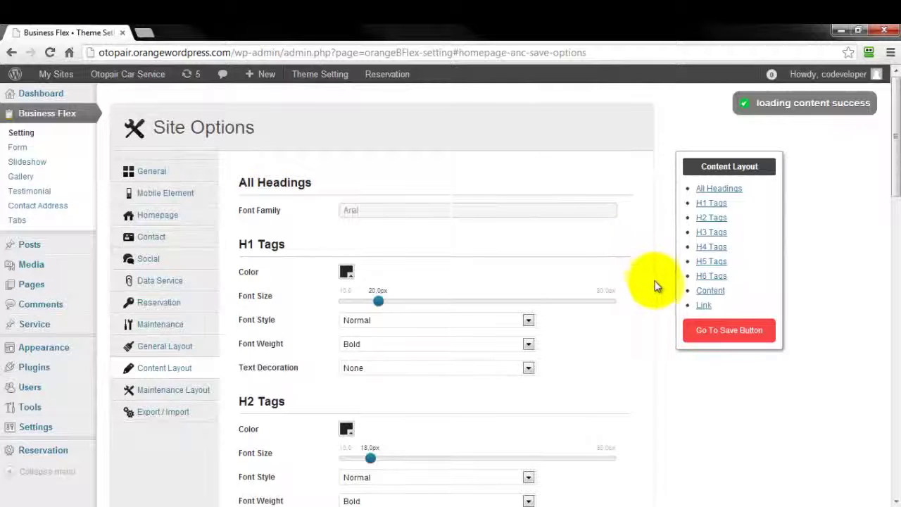
pyautogui.scroll(-1, 654, 285)
pyautogui.scroll(-2, 657, 288)
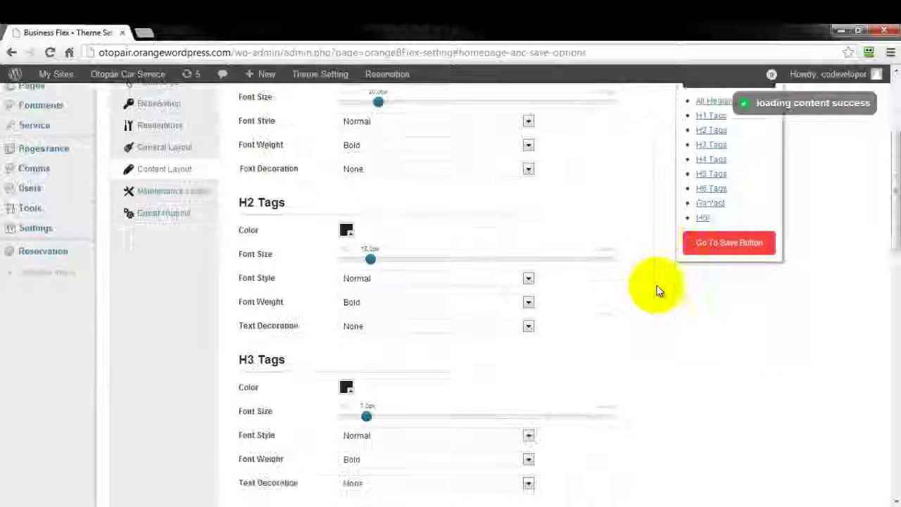
pyautogui.scroll(-3, 658, 290)
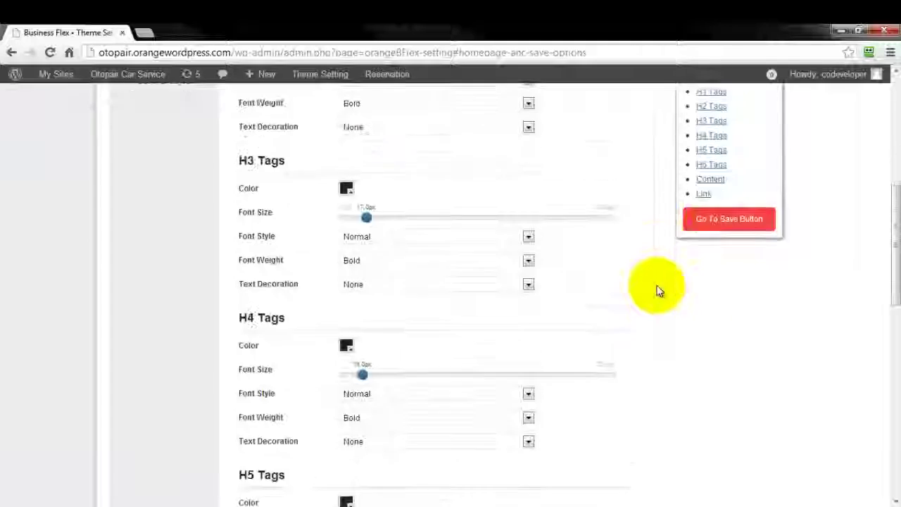
pyautogui.scroll(-2, 657, 290)
pyautogui.scroll(-6, 657, 290)
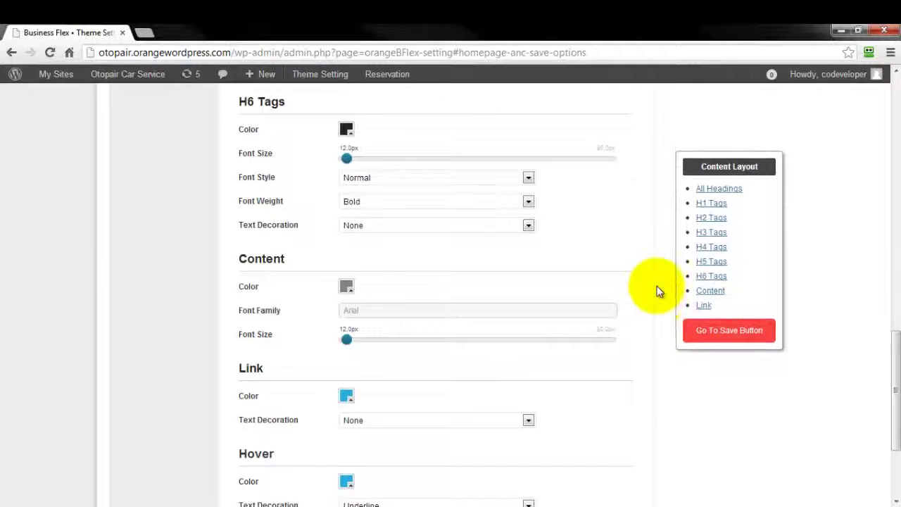
pyautogui.scroll(-3, 657, 291)
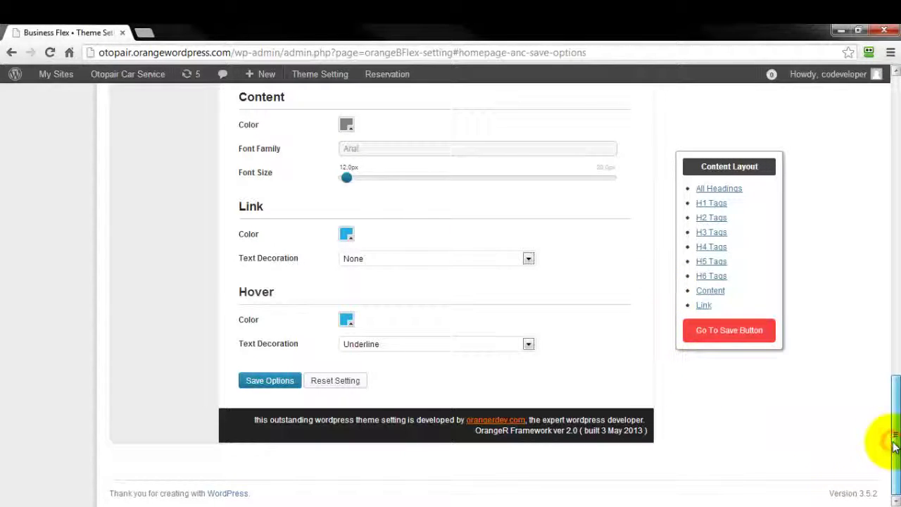
# Step: Open the Maintenance Layout settings
pyautogui.moveTo(893, 443); pyautogui.dragTo(814, 137)
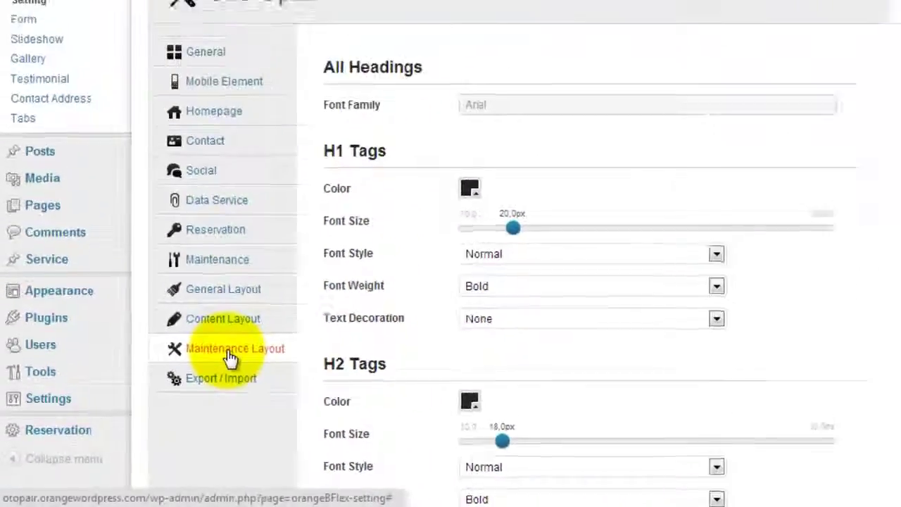
pyautogui.click(319, 299)
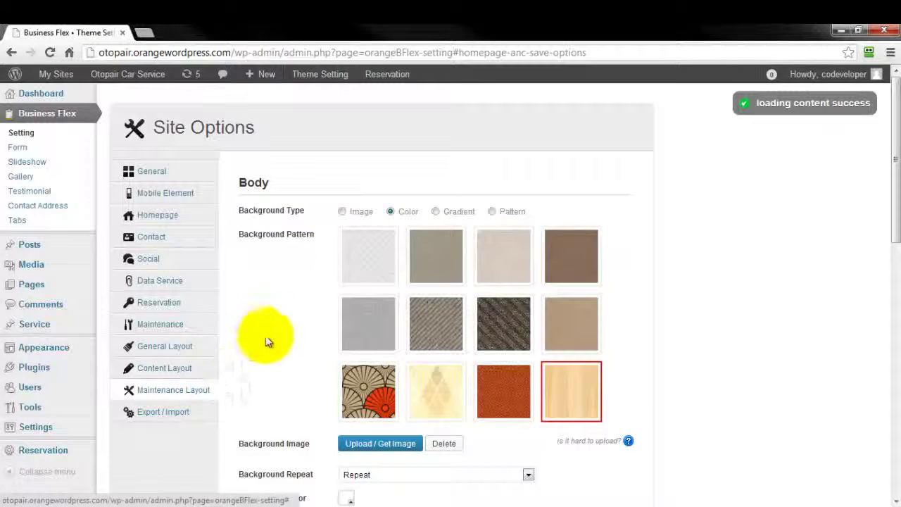
# Step: Try several Body background patterns and reselect the light wood pattern
pyautogui.click(367, 259)
pyautogui.click(436, 266)
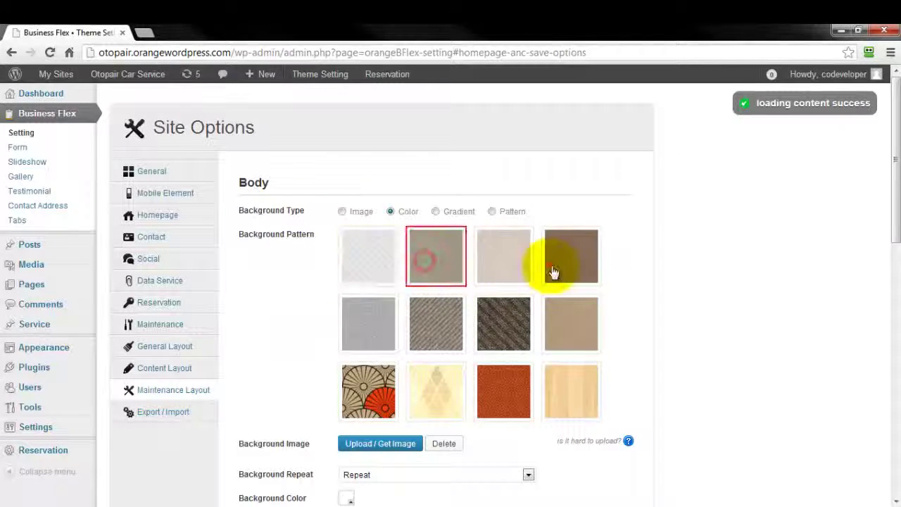
pyautogui.click(569, 268)
pyautogui.click(571, 318)
pyautogui.click(575, 399)
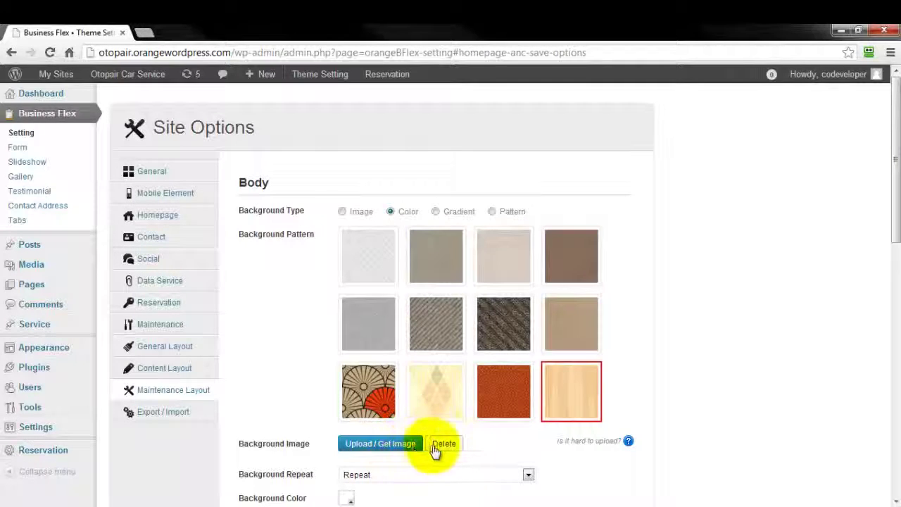
# Step: View the upload dialog for the Body background image and close it without adding a file
pyautogui.click(406, 445)
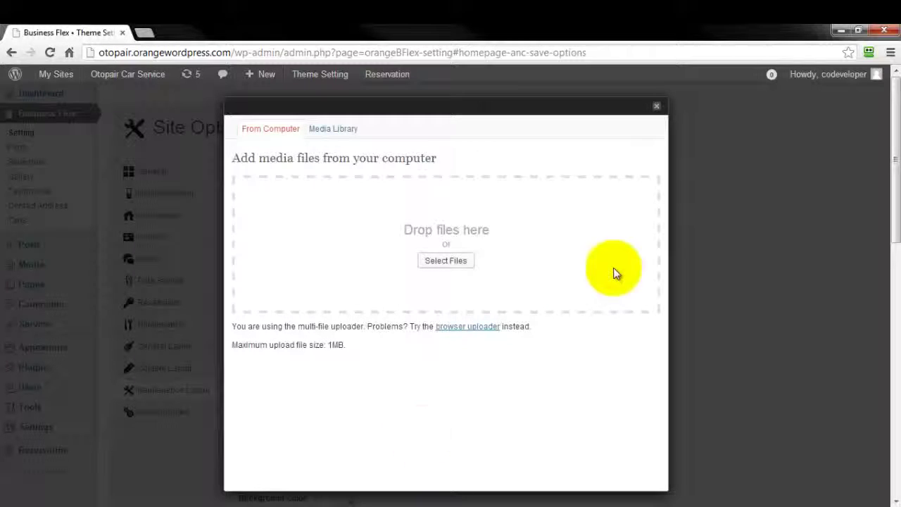
pyautogui.click(658, 109)
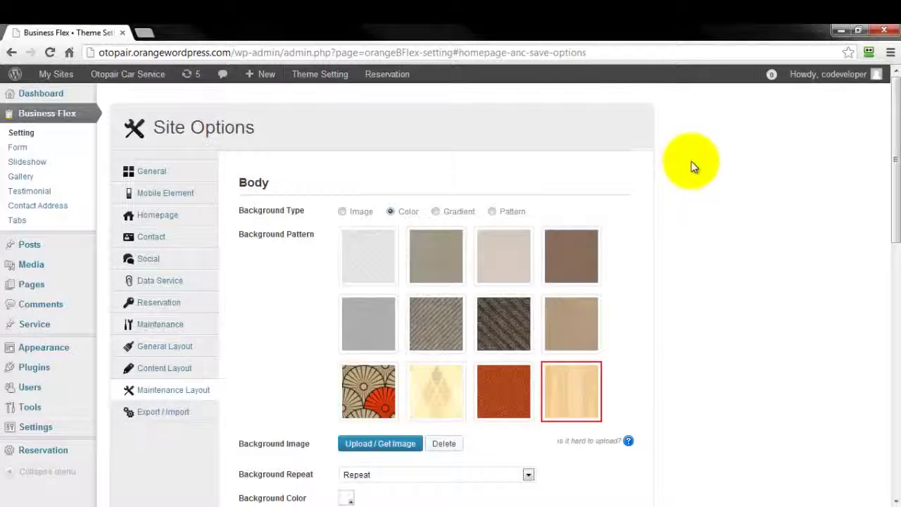
# Step: Try Gradient and Pattern as the Body background type and reselect Color
pyautogui.scroll(-1, 692, 175)
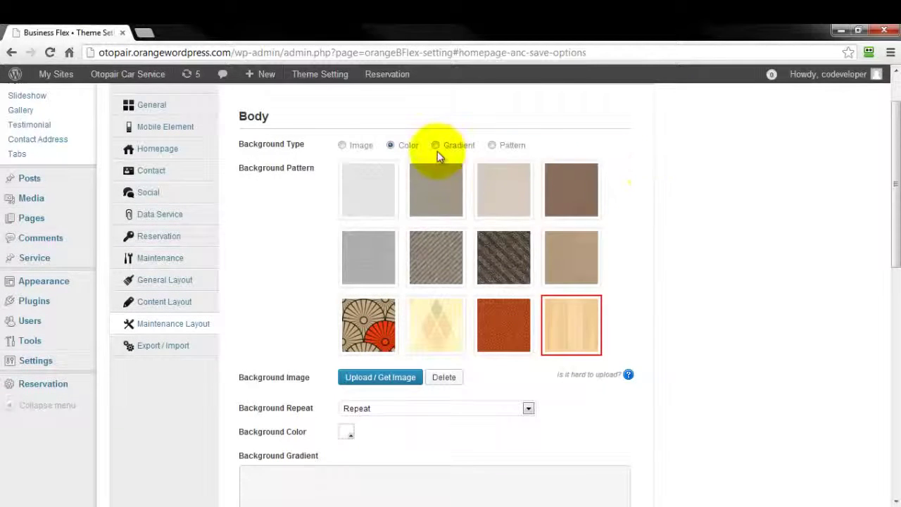
pyautogui.click(435, 145)
pyautogui.click(491, 145)
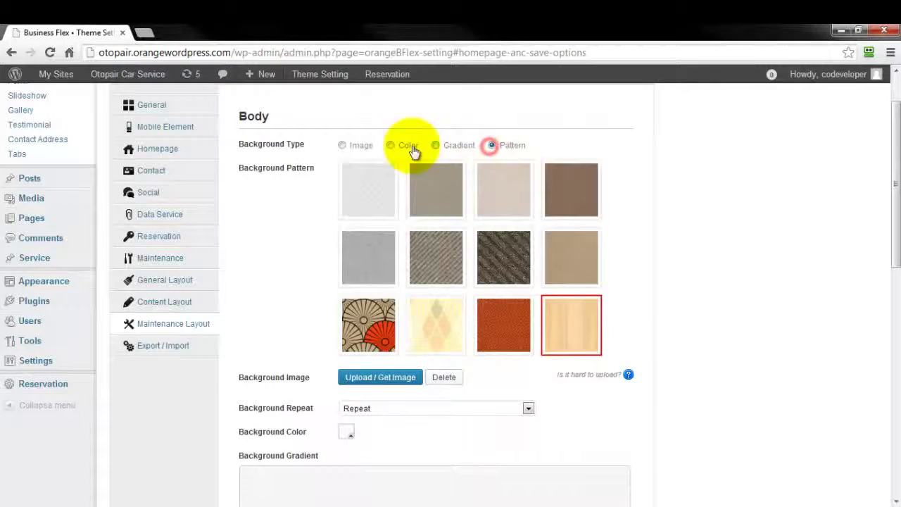
pyautogui.click(389, 145)
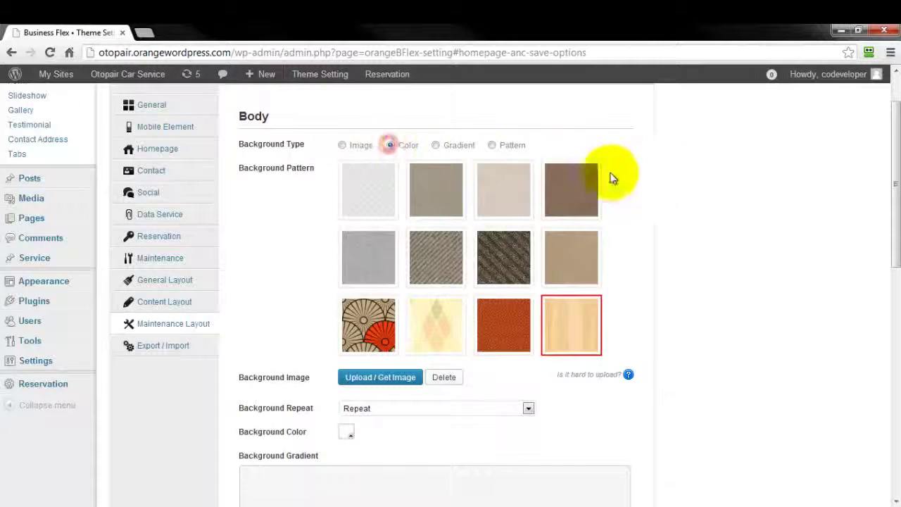
# Step: View the Body Background Repeat options and the Background Color picker, leaving both settings as they are
pyautogui.scroll(-2, 694, 207)
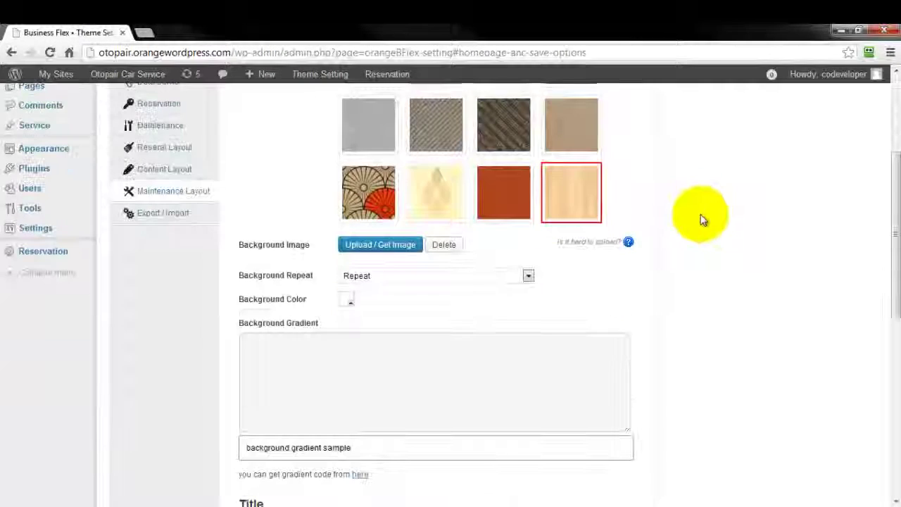
pyautogui.click(527, 277)
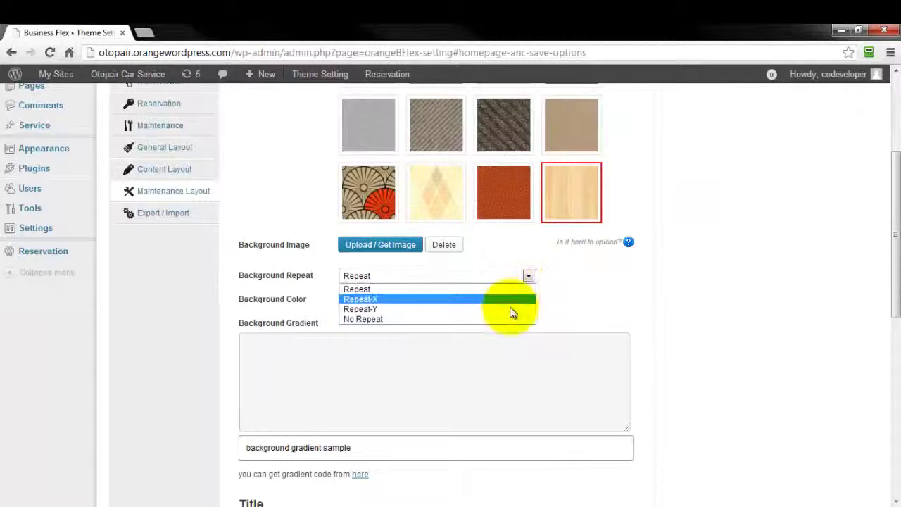
pyautogui.click(568, 283)
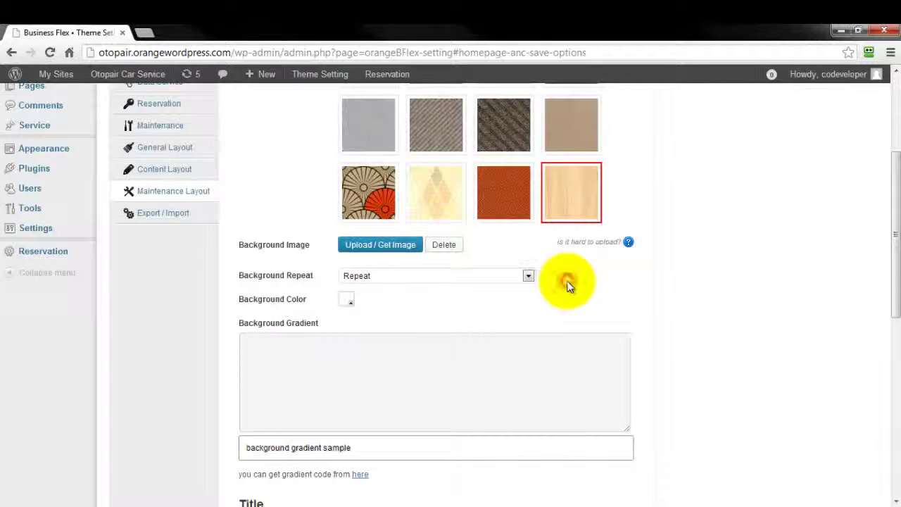
pyautogui.click(347, 301)
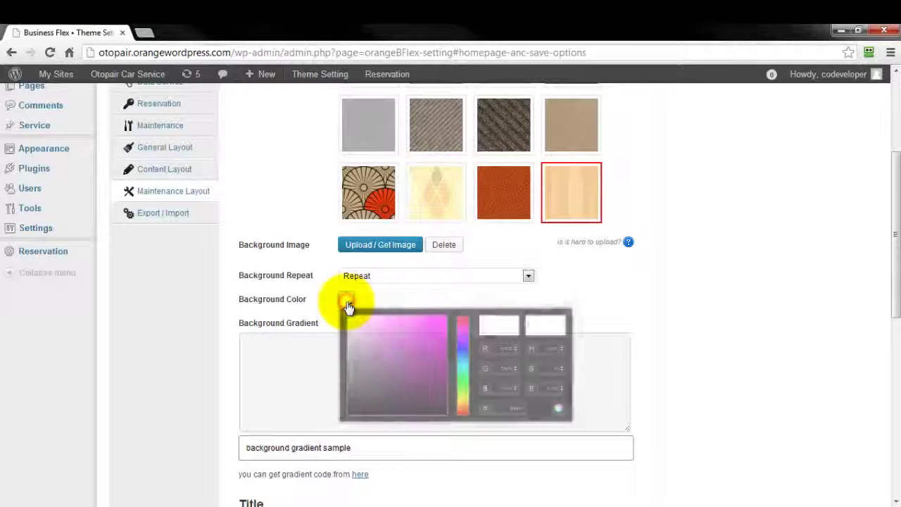
pyautogui.click(432, 298)
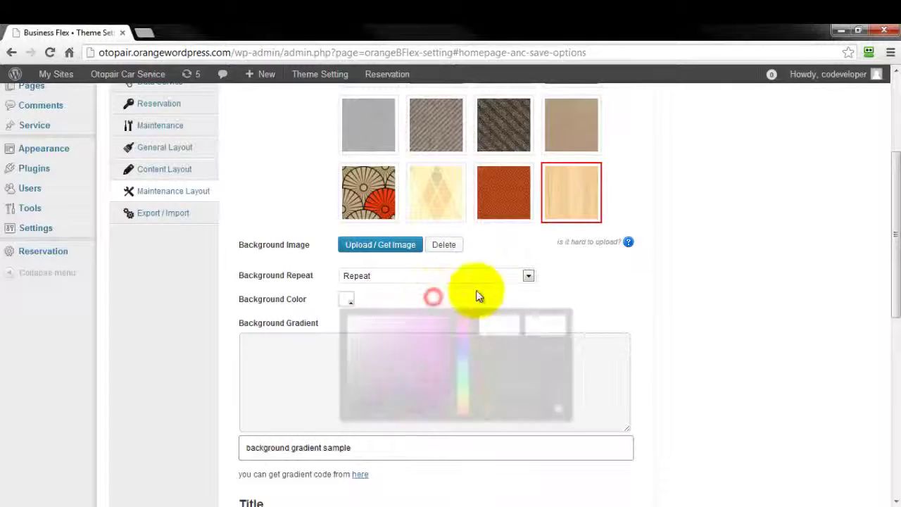
# Step: Review the Title, Text, Time Counter and Progress Bar settings down to the save options
pyautogui.scroll(-1, 637, 298)
pyautogui.scroll(-3, 636, 298)
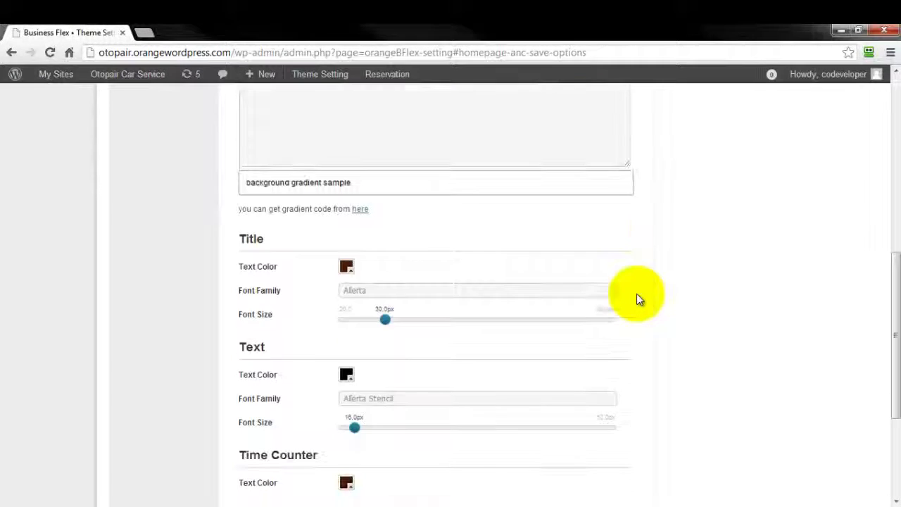
pyautogui.scroll(-3, 675, 319)
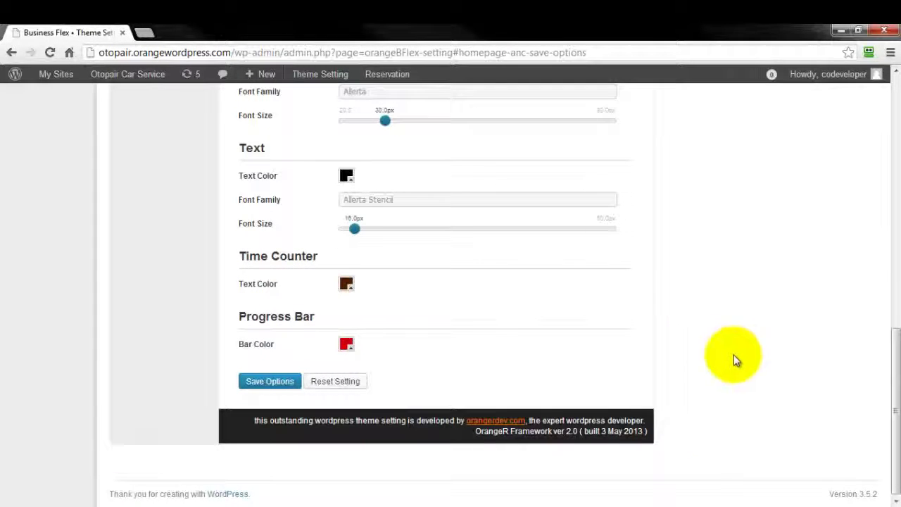
pyautogui.scroll(5, 762, 378)
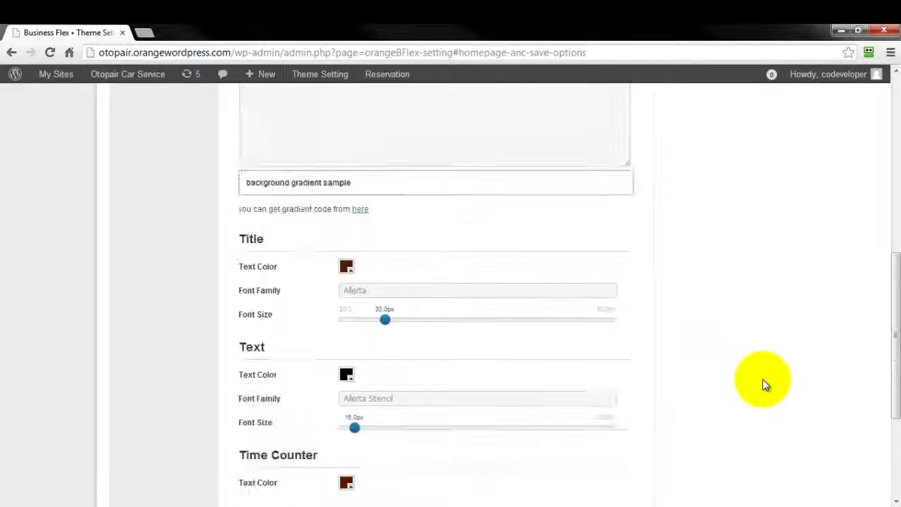
pyautogui.scroll(3, 762, 379)
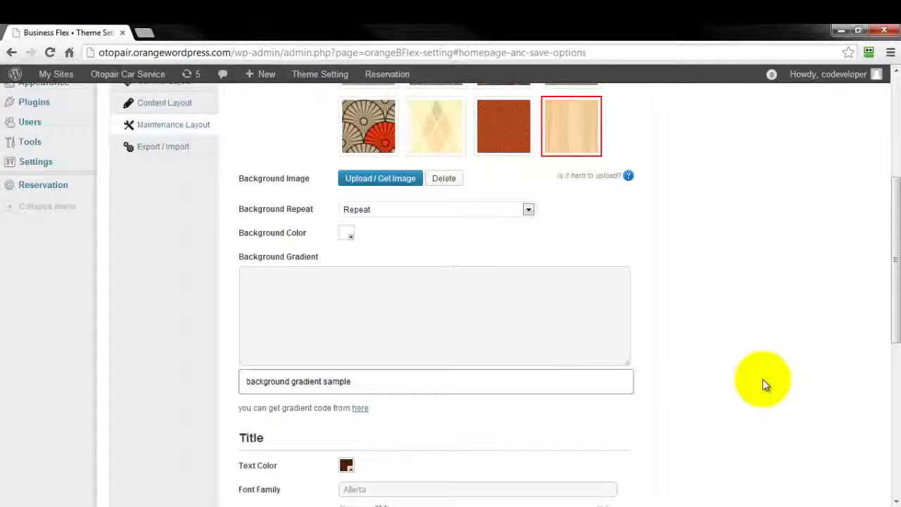
# Step: Open the Export / Import settings
pyautogui.scroll(2, 763, 379)
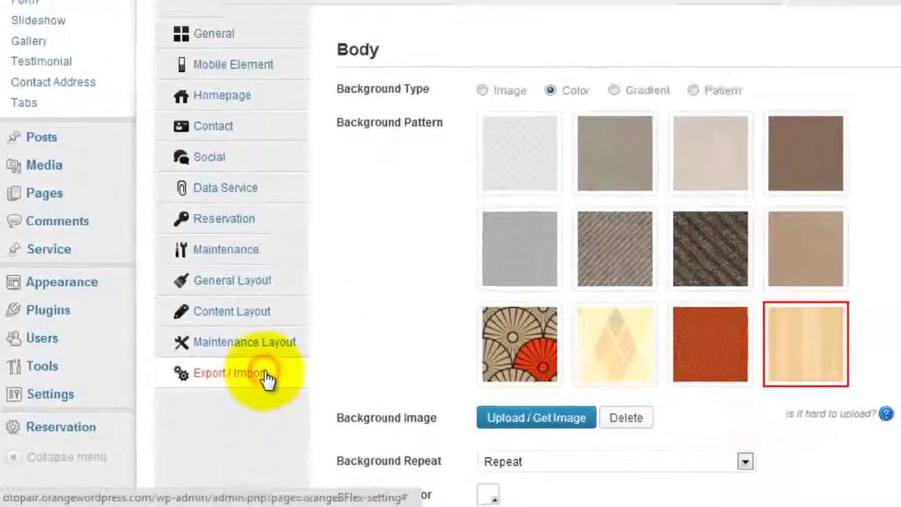
pyautogui.click(266, 375)
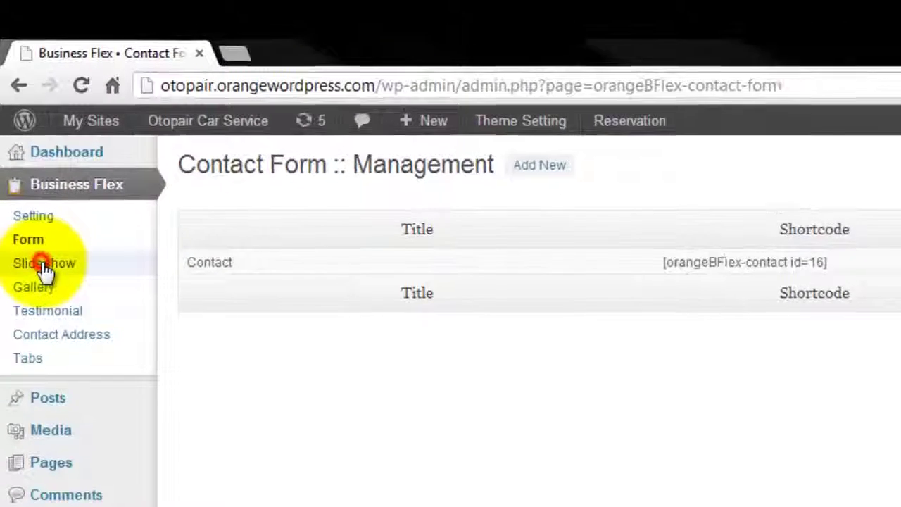
# Step: Open Slideshow management, try moving the Car Wash slide above Audio System, and restore the original order
pyautogui.click(22, 162)
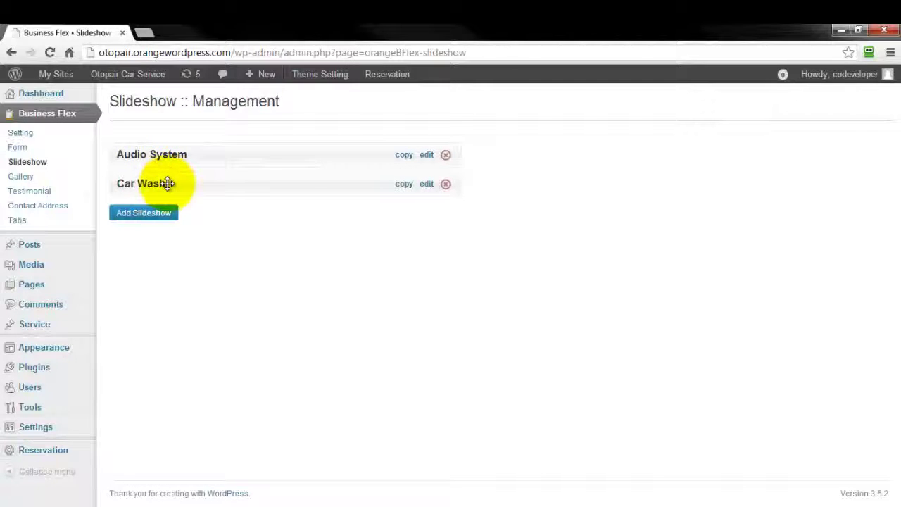
pyautogui.moveTo(169, 177); pyautogui.dragTo(174, 144)
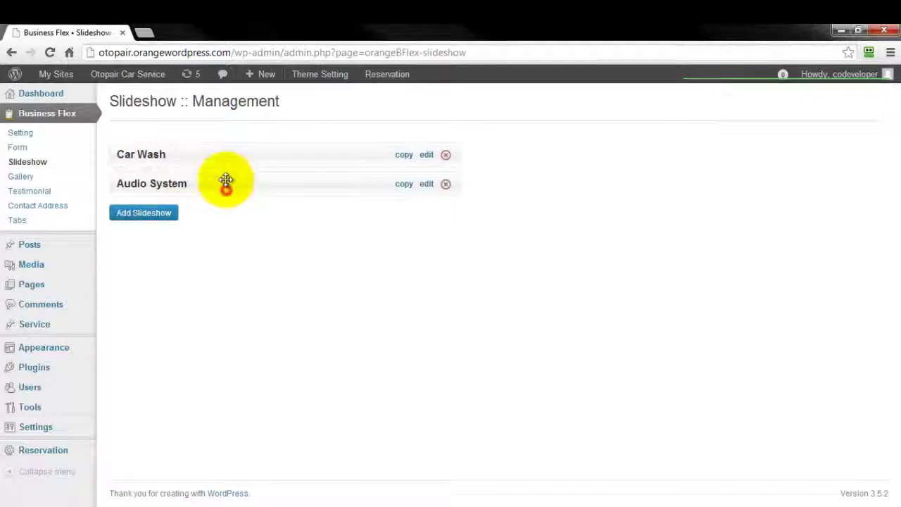
pyautogui.moveTo(225, 180); pyautogui.dragTo(231, 151)
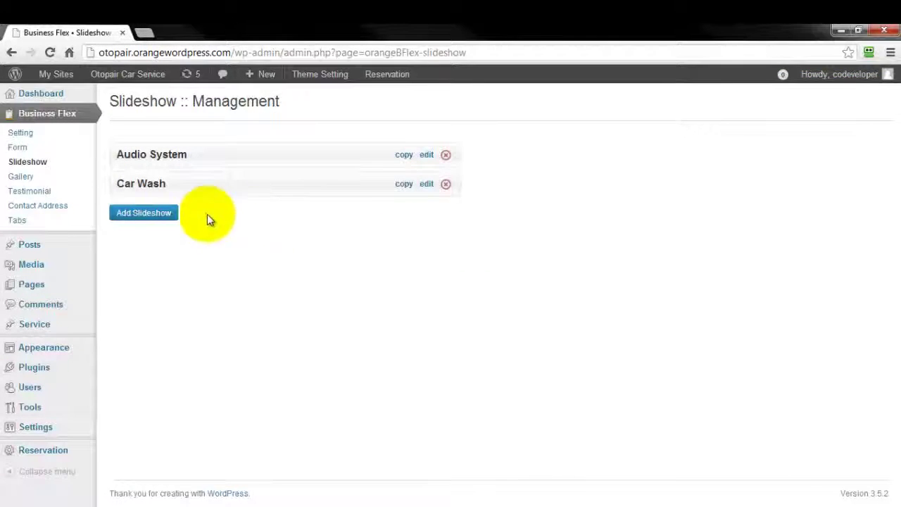
# Step: Open the Gallery management page and the Contact Address management page in turn
pyautogui.click(31, 178)
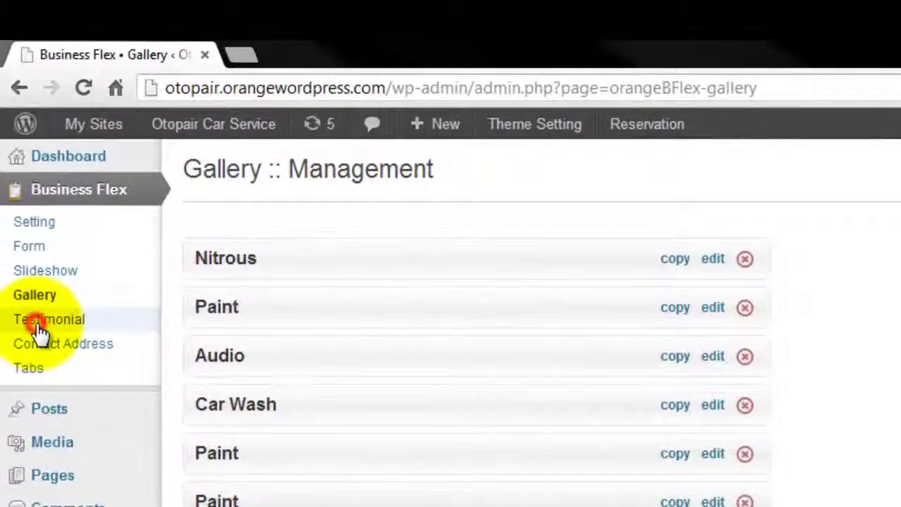
pyautogui.click(28, 201)
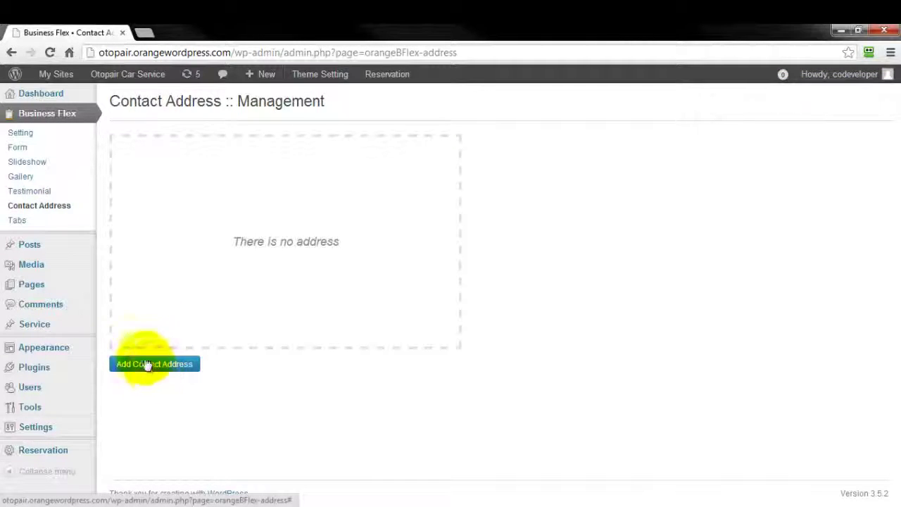
# Step: Open Tabs management and examine the Add Tabs Category field and the Tabs Category selection
pyautogui.click(21, 221)
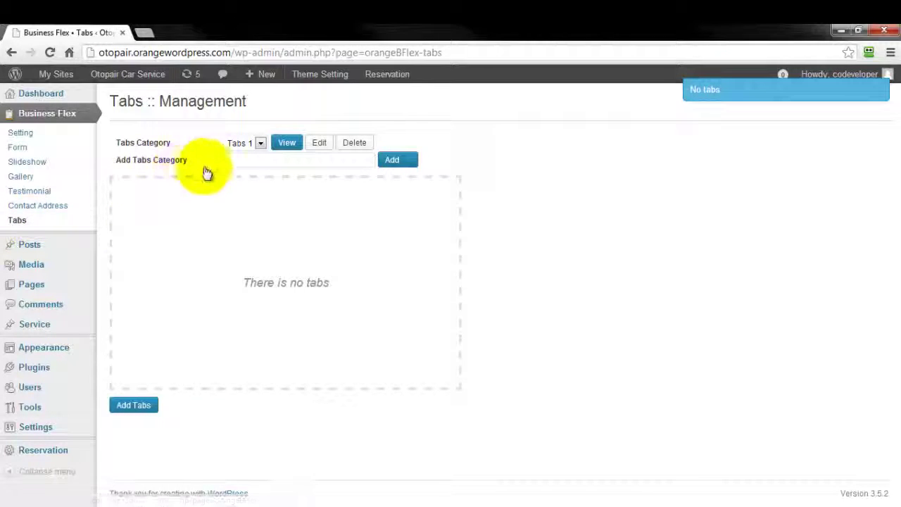
pyautogui.click(228, 159)
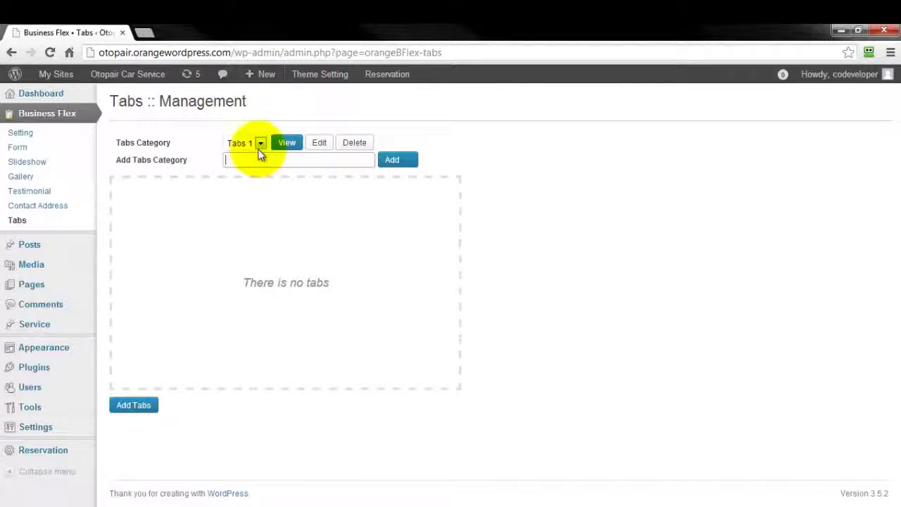
pyautogui.click(257, 147)
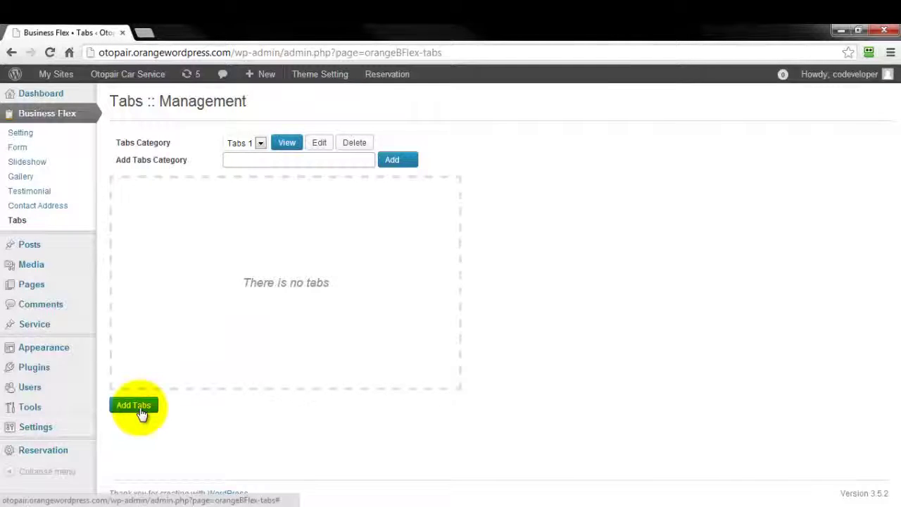
# Step: View the list of all services and open the Facility page
pyautogui.moveTo(76, 328)
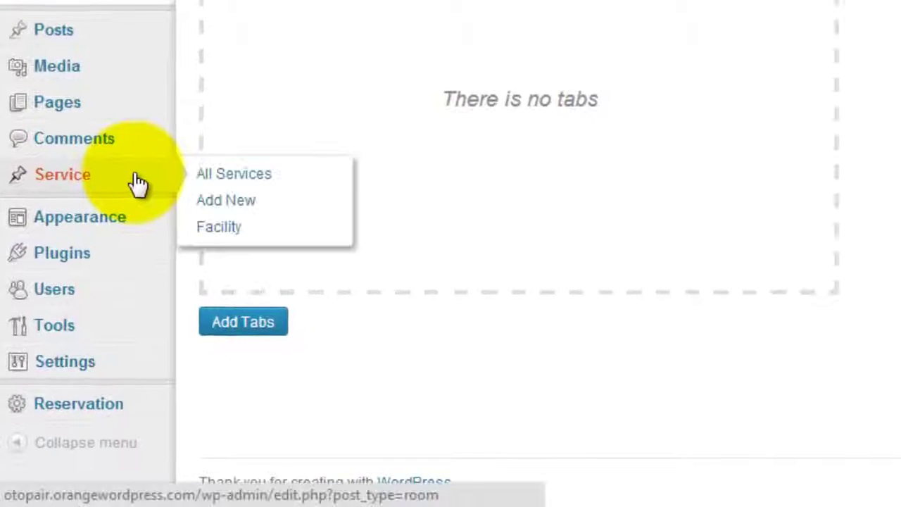
pyautogui.click(214, 176)
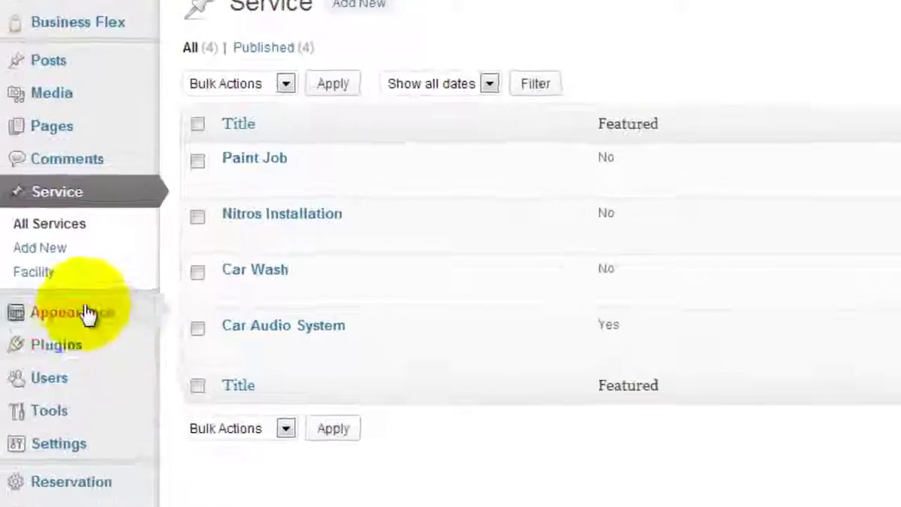
pyautogui.click(74, 278)
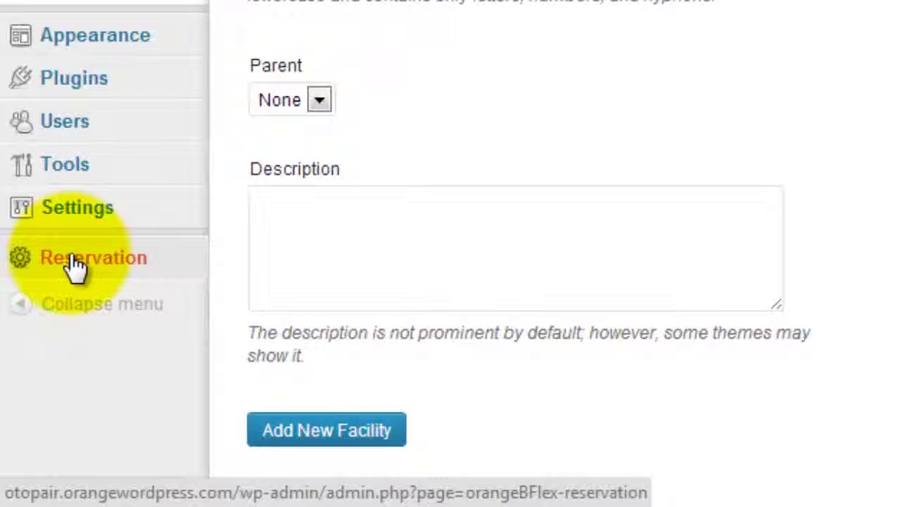
# Step: Open Reservation Management and export the reservation data to Excel
pyautogui.click(74, 263)
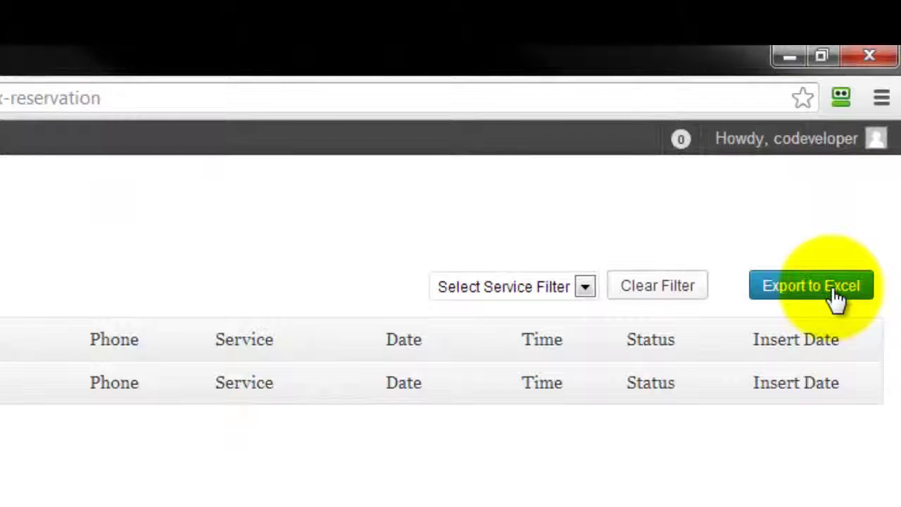
pyautogui.click(836, 299)
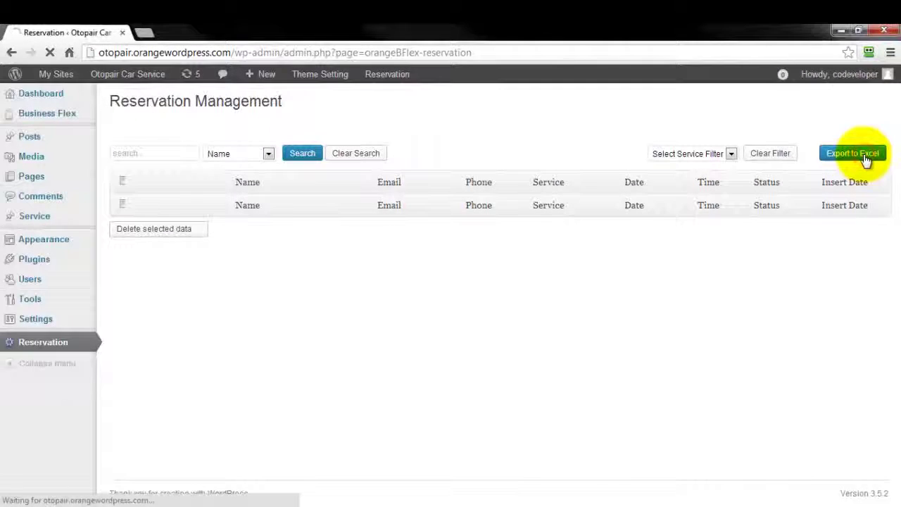